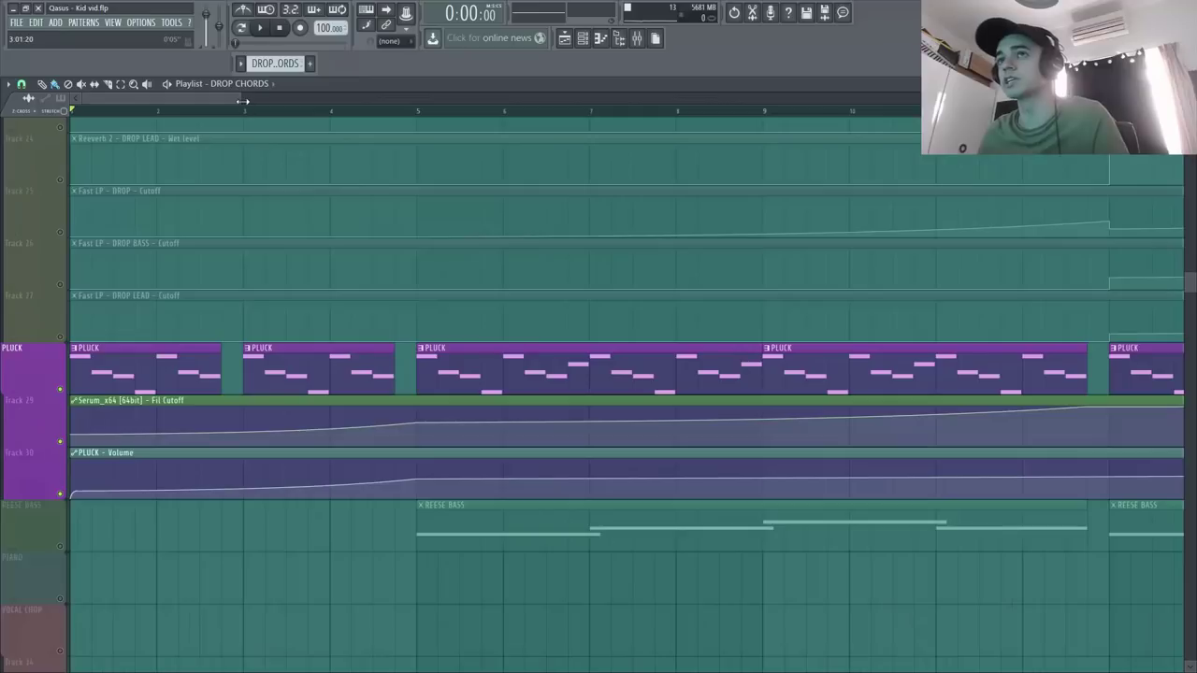
# Play the build-up, then replay it from a slightly earlier point.
pyautogui.moveTo(242, 100)
pyautogui.mouseDown()
pyautogui.moveTo(266, 109)
pyautogui.moveTo(244, 125)
pyautogui.moveTo(261, 101)
pyautogui.mouseUp()
pyautogui.press('space')
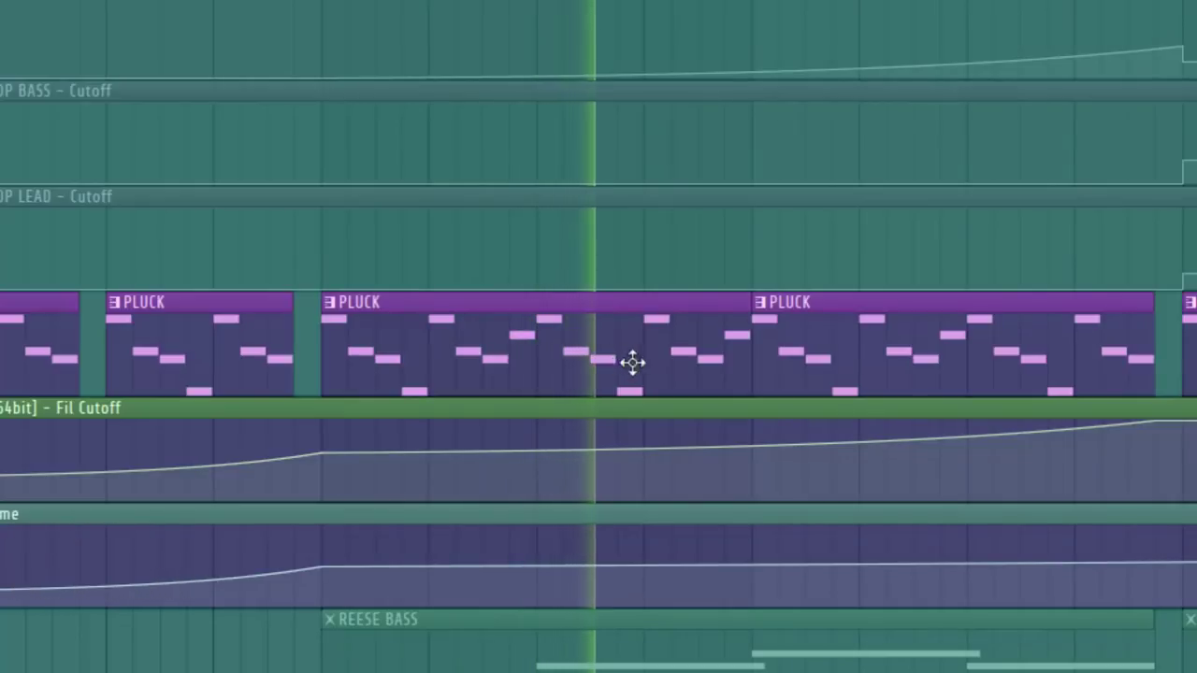
pyautogui.scroll(-2, 745, 285)
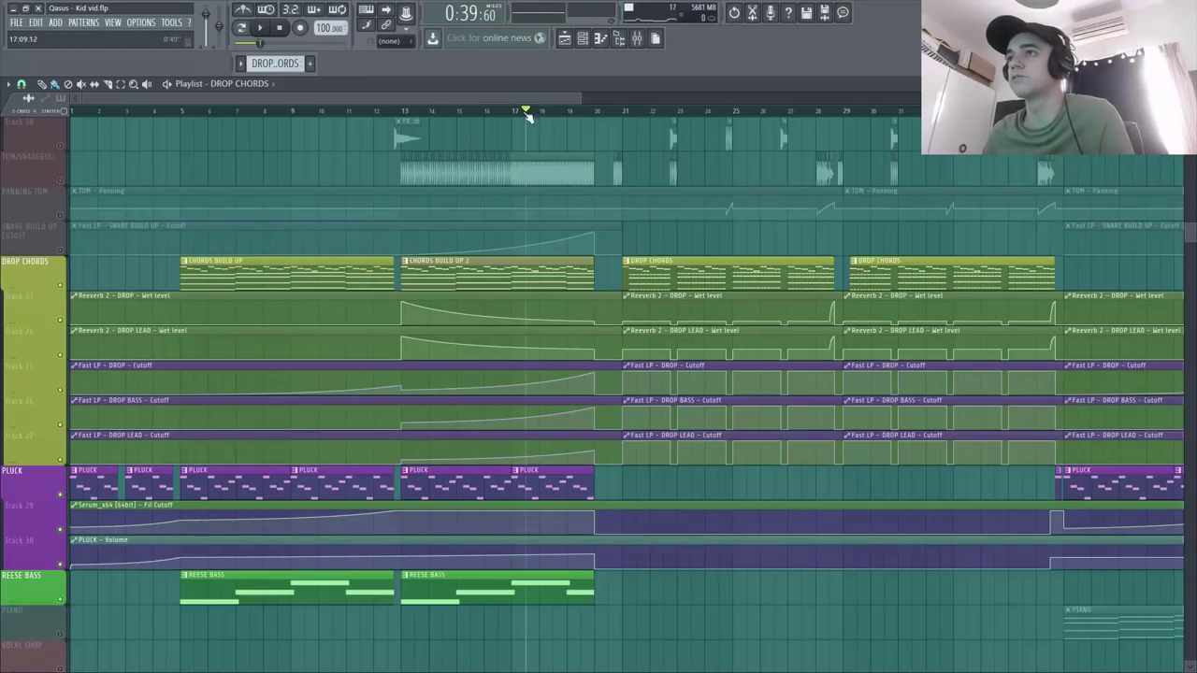
pyautogui.press('space')
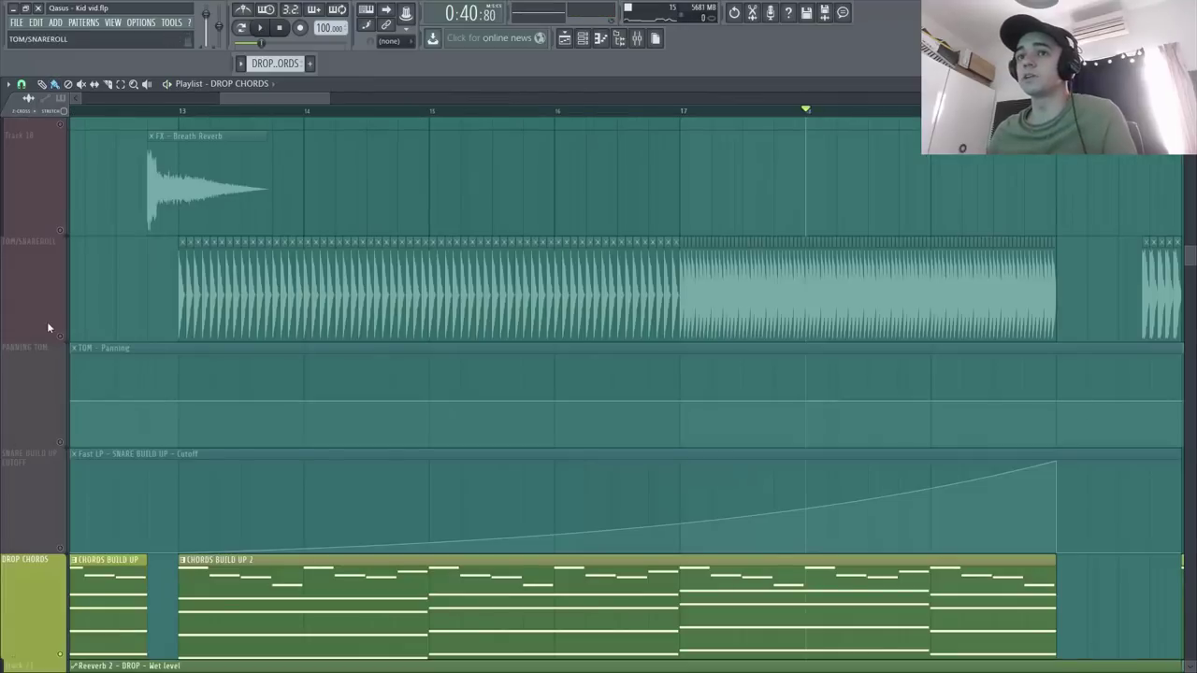
# Select the TOM/SNAREROLL, PANNING TOM and SNARE BUILD UP CUTOFF tracks together.
pyautogui.click(49, 327)
pyautogui.keyDown('shift'); pyautogui.click(65, 445); pyautogui.keyUp('shift')
pyautogui.keyDown('shift'); pyautogui.click(64, 548); pyautogui.keyUp('shift')
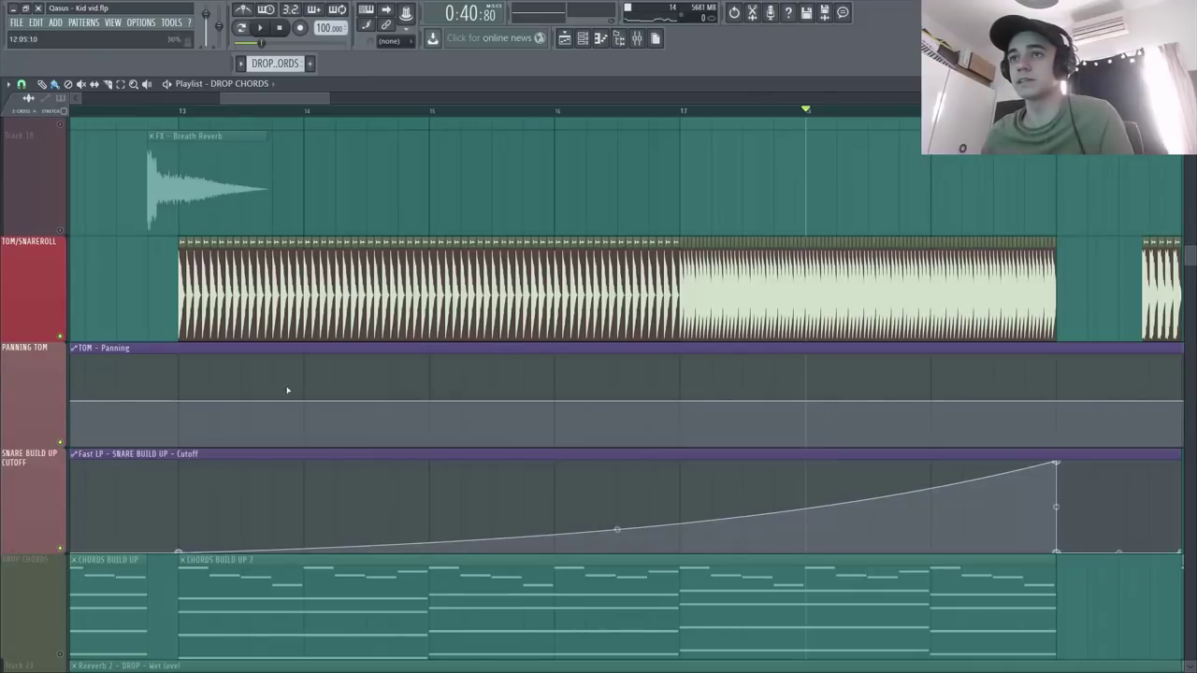
# Zoom out over the bar 13–20 snare roll and jump playback to just before the drop.
pyautogui.moveTo(330, 100); pyautogui.dragTo(374, 99)
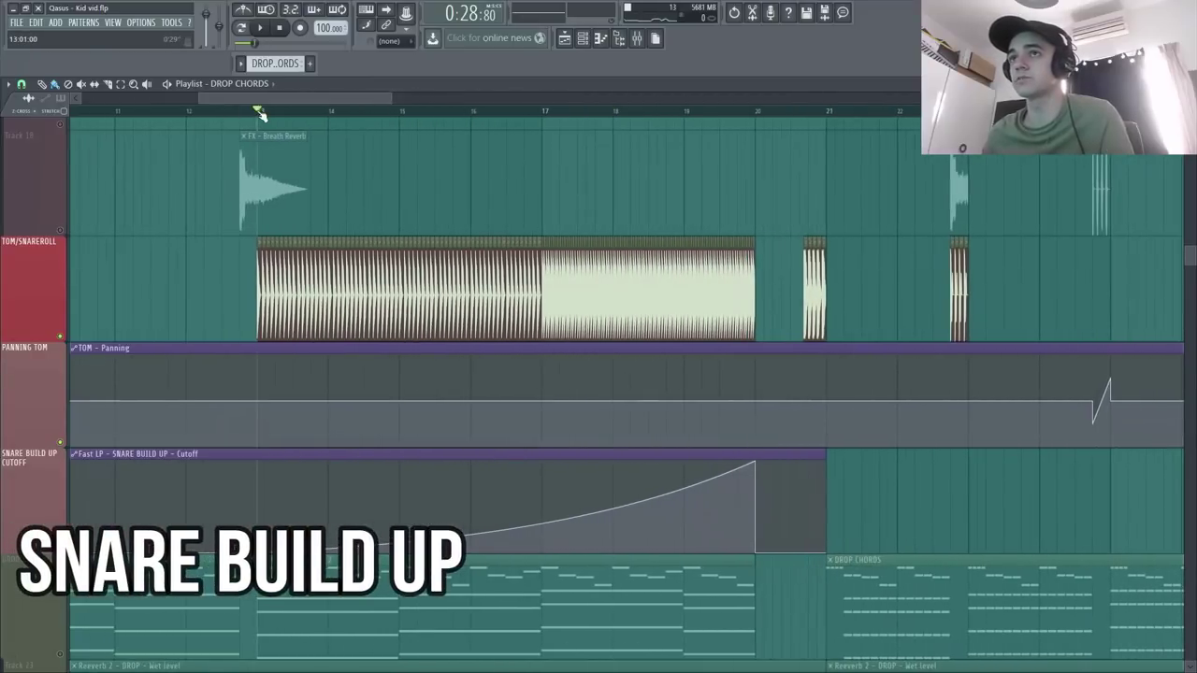
pyautogui.hscroll(-3, 283, 97)
pyautogui.scroll(3, 661, 447)
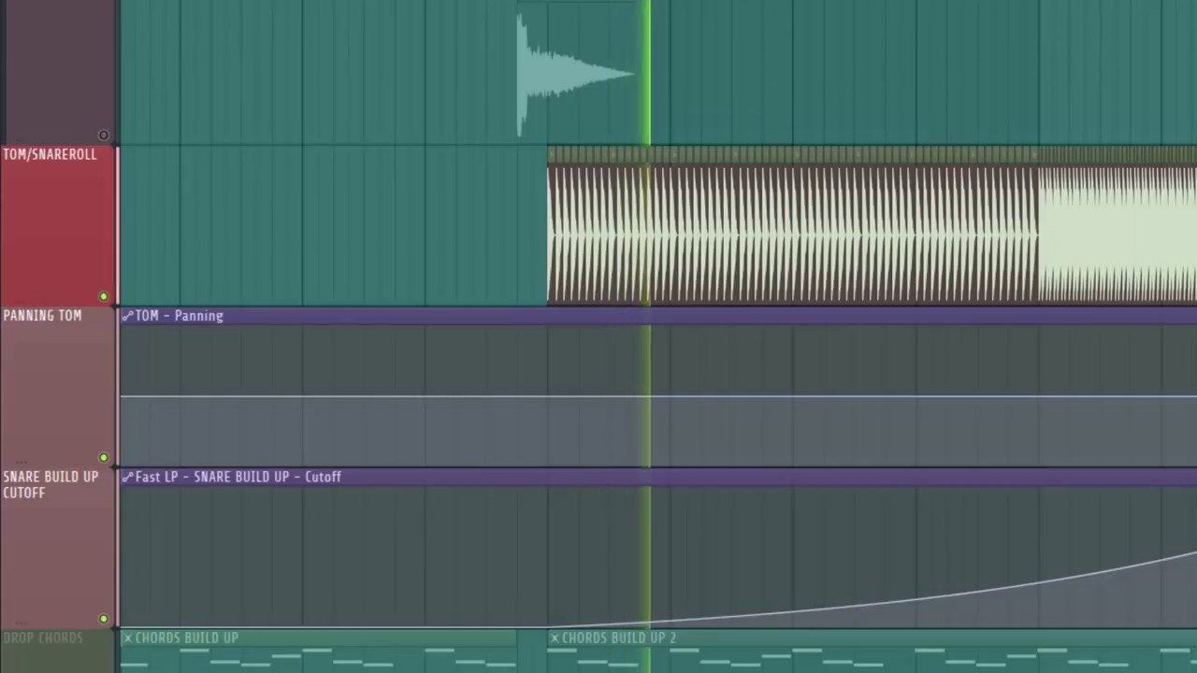
pyautogui.keyDown('ctrl'); pyautogui.scroll(-2, 656, 336); pyautogui.keyUp('ctrl')
pyautogui.hscroll(1, 657, 337)
pyautogui.hscroll(-1, 656, 337)
pyautogui.hscroll(3, 657, 337)
pyautogui.hscroll(1, 656, 337)
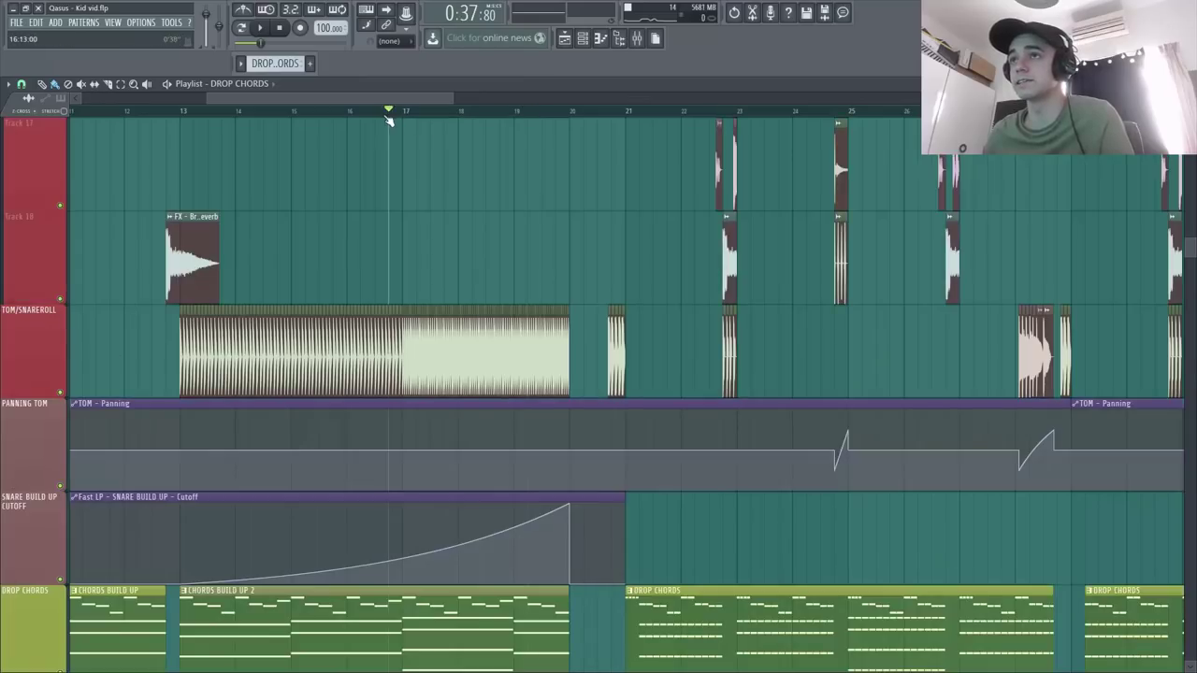
pyautogui.click(500, 111)
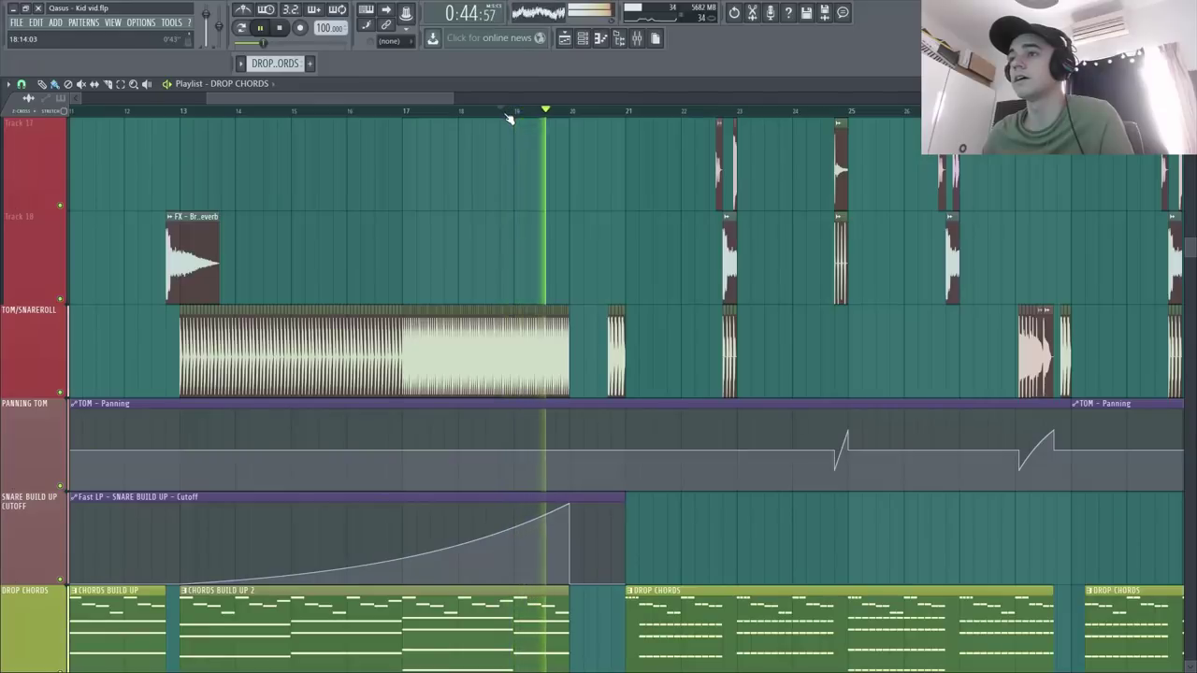
# Solo the FX track, unmute Tracks 2 and 3, and replay from bar 12.
pyautogui.press('space')
pyautogui.scroll(5, 313, 96)
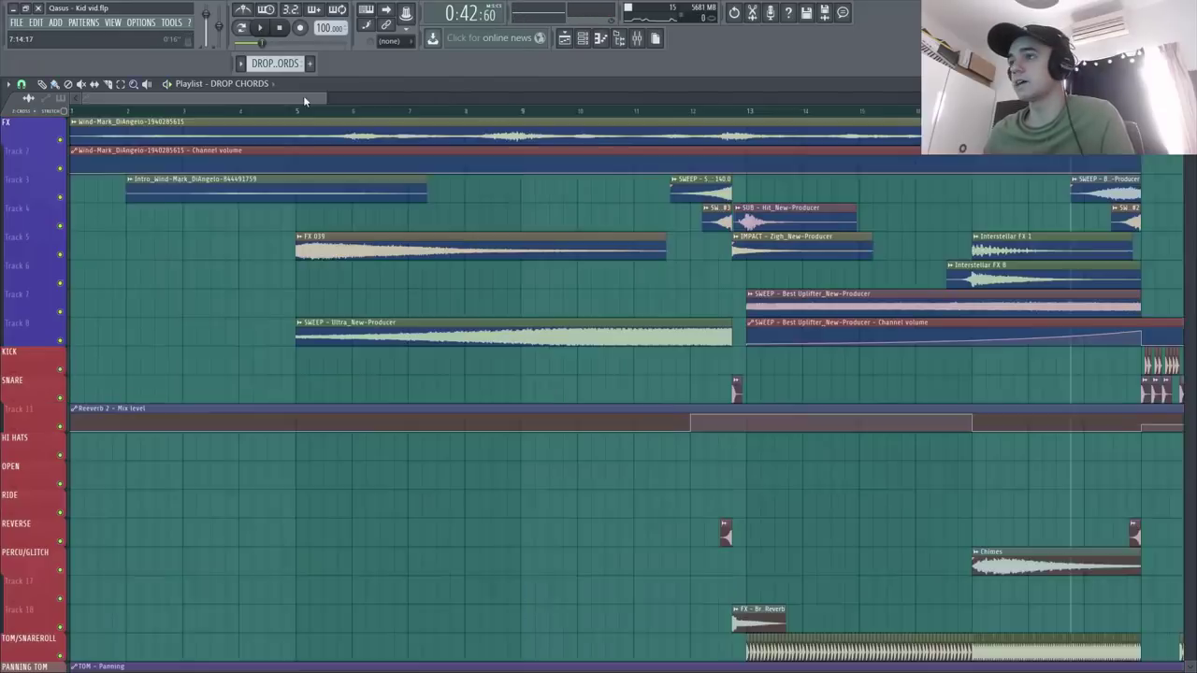
pyautogui.hscroll(8, 314, 96)
pyautogui.rightClick(62, 141)
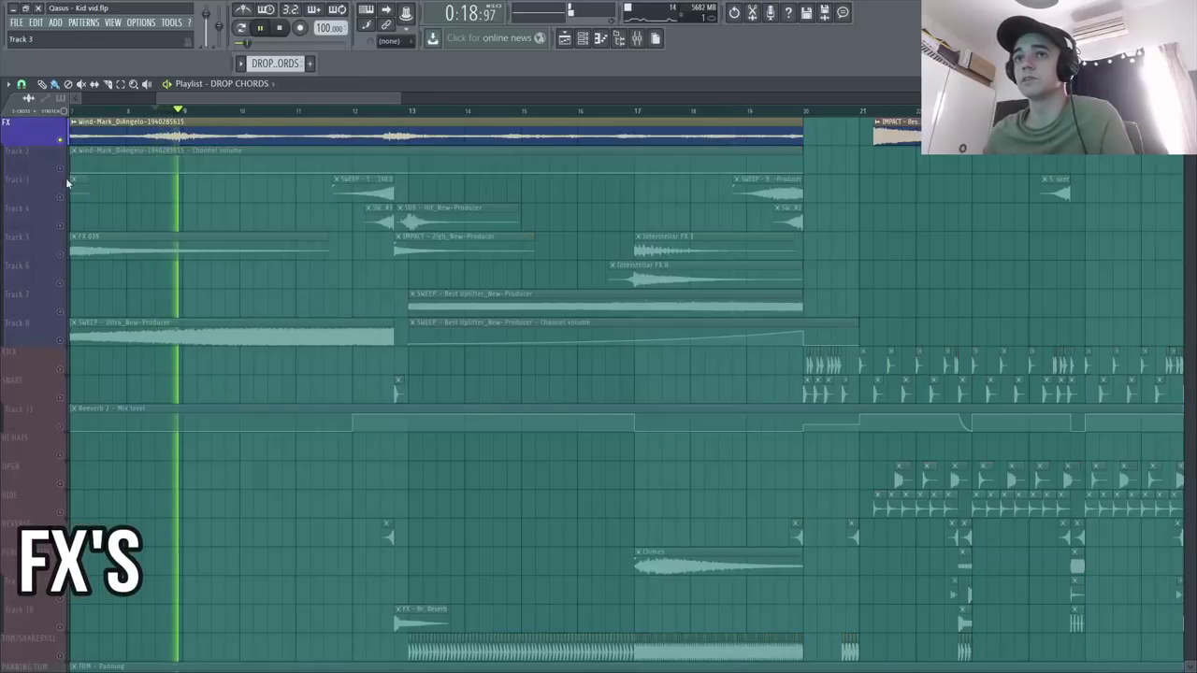
pyautogui.moveTo(60, 168); pyautogui.dragTo(60, 196)
pyautogui.click(365, 111)
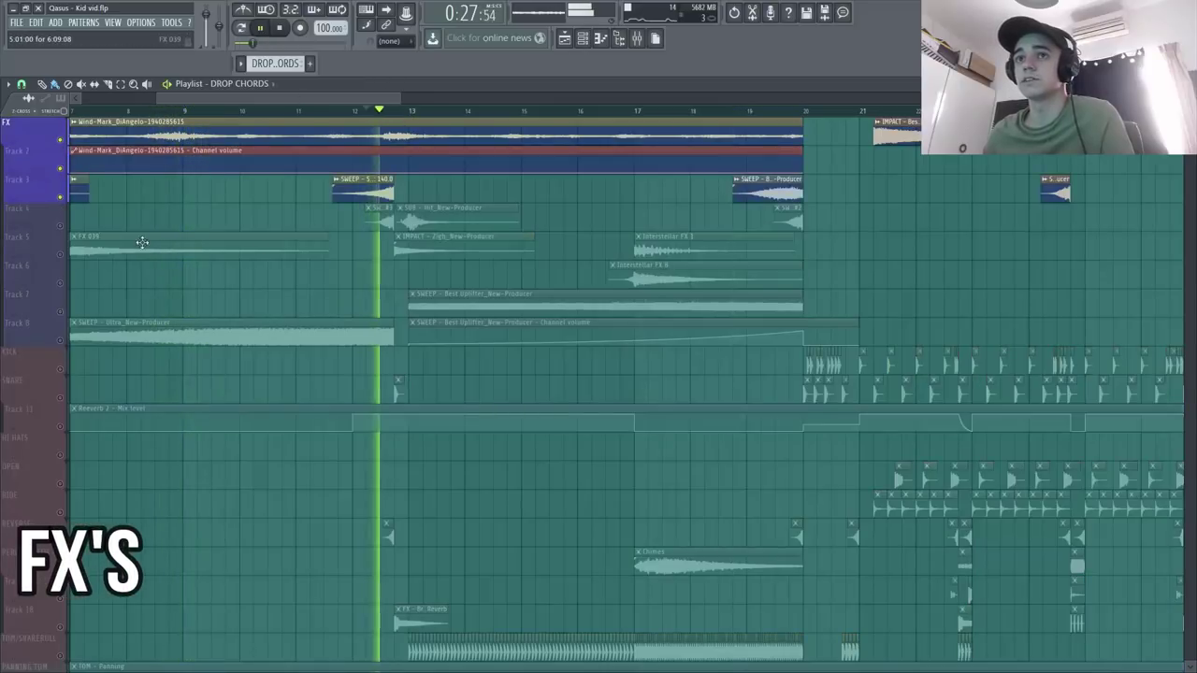
pyautogui.press('space')
# Unmute Tracks 4–8, SNARE, the Track 13 reverb automation and PERCU/GLITCH, then play from bar 12.
pyautogui.click(60, 225)
pyautogui.moveTo(60, 260); pyautogui.dragTo(65, 348)
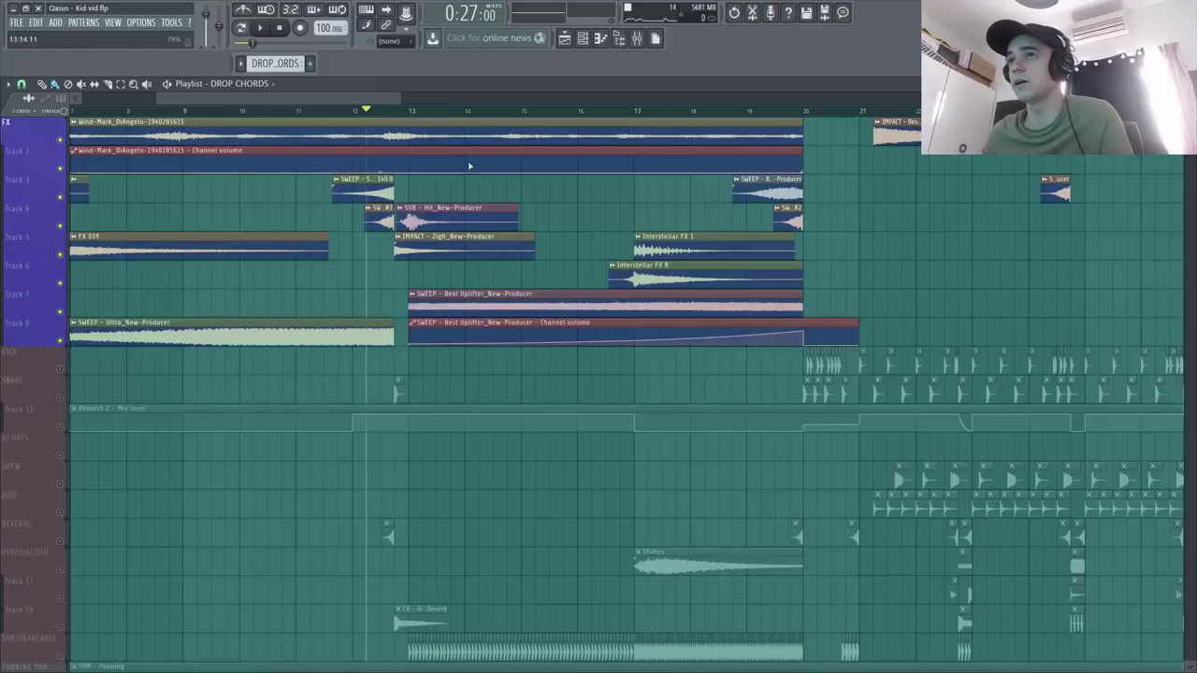
pyautogui.scroll(-1, 74, 422)
pyautogui.press('space')
pyautogui.click(60, 397)
pyautogui.click(60, 426)
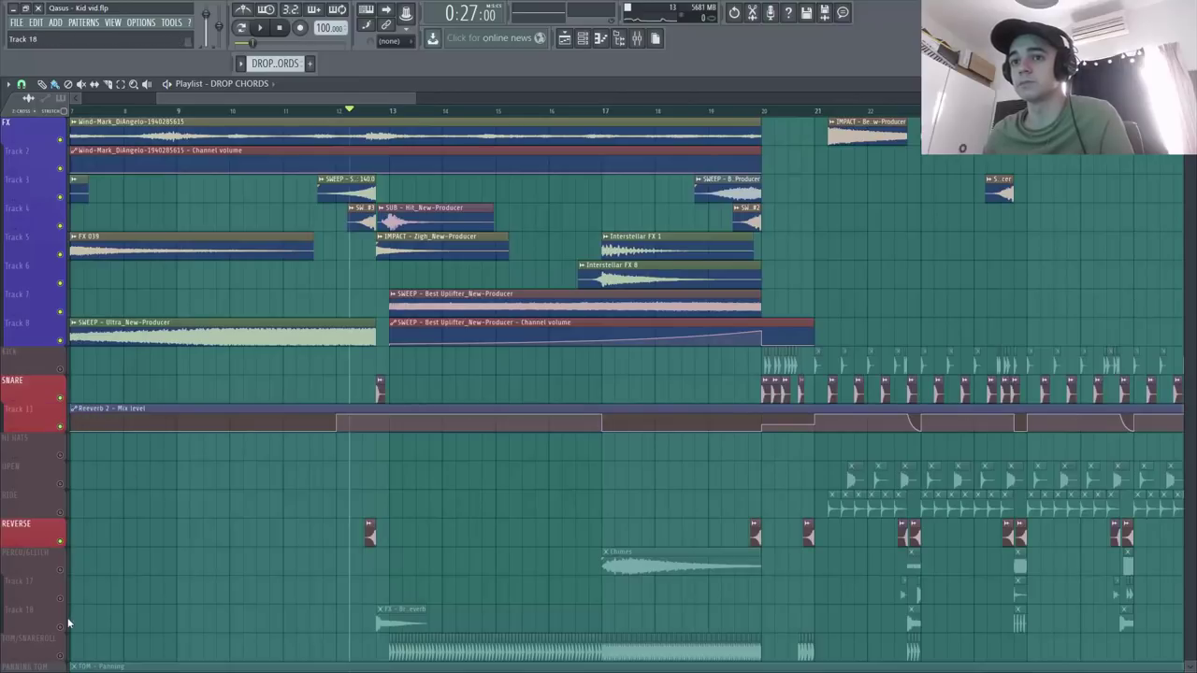
pyautogui.click(61, 571)
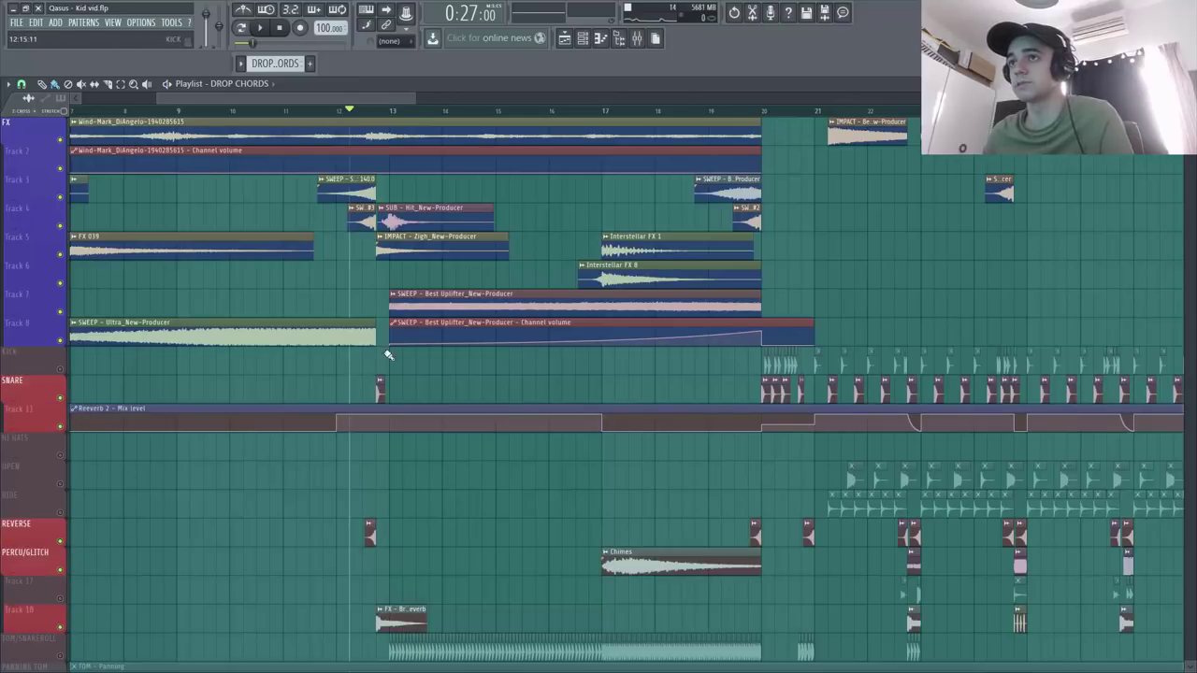
pyautogui.press('space')
# Unmute TOM/SNAREROLL and replay the build-up from bar 12.
pyautogui.scroll(-2, 84, 587)
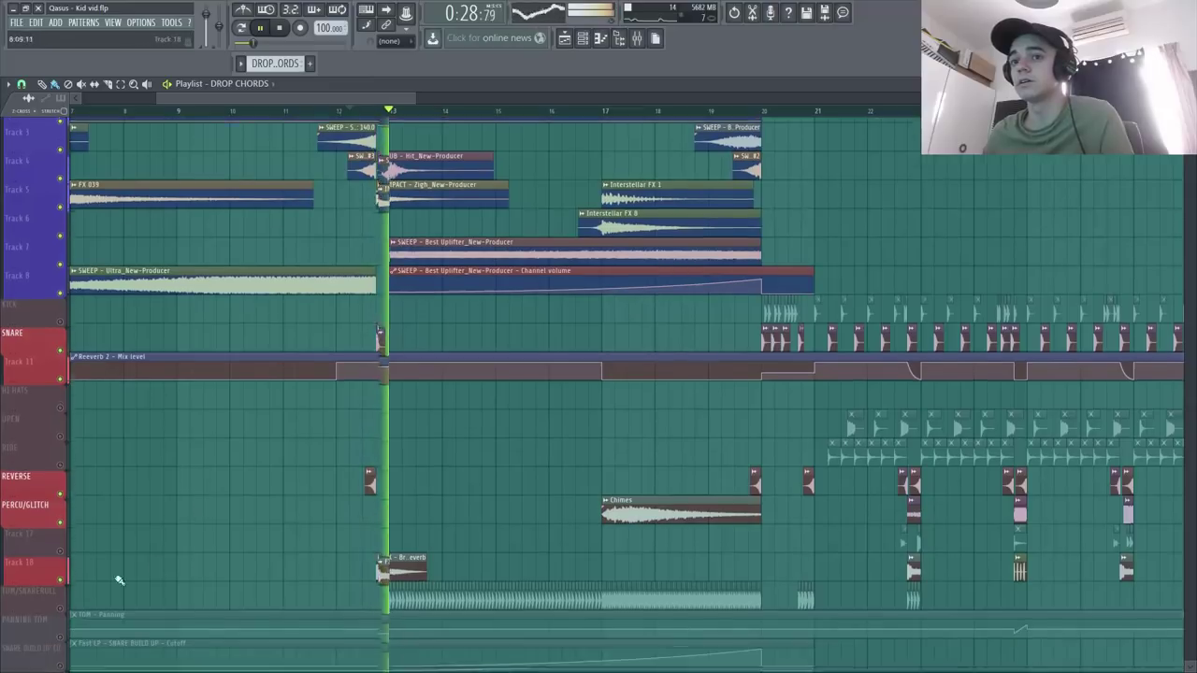
pyautogui.press('space')
pyautogui.click(61, 603)
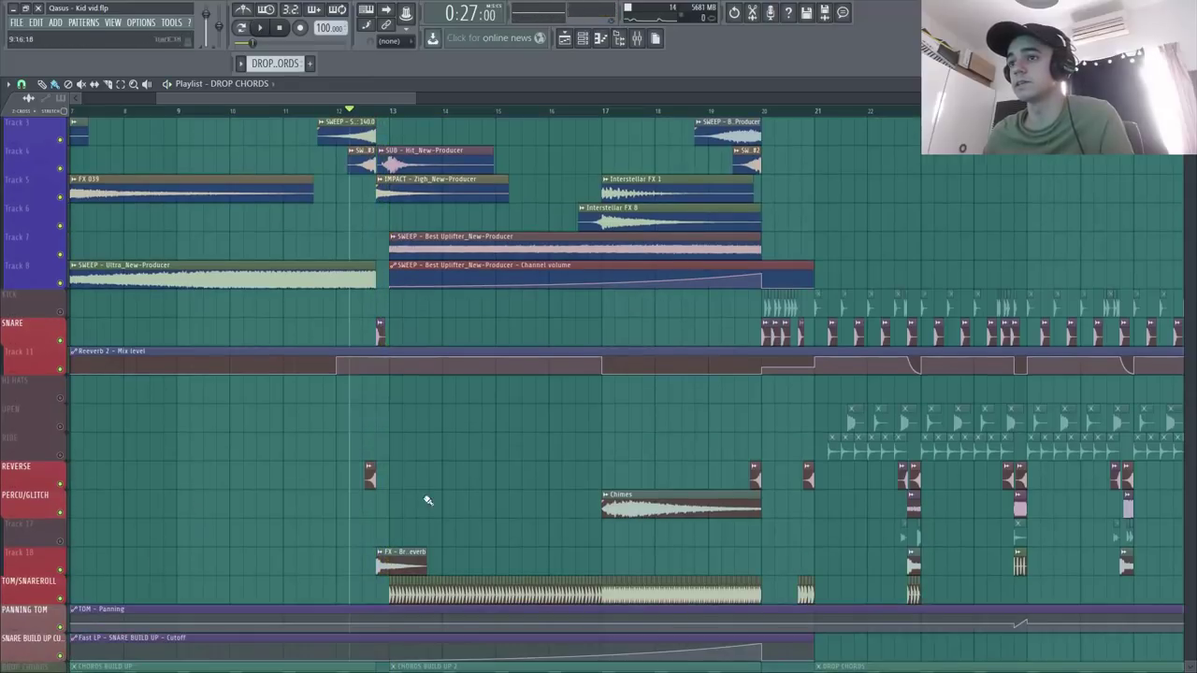
pyautogui.scroll(2, 518, 447)
pyautogui.press('space')
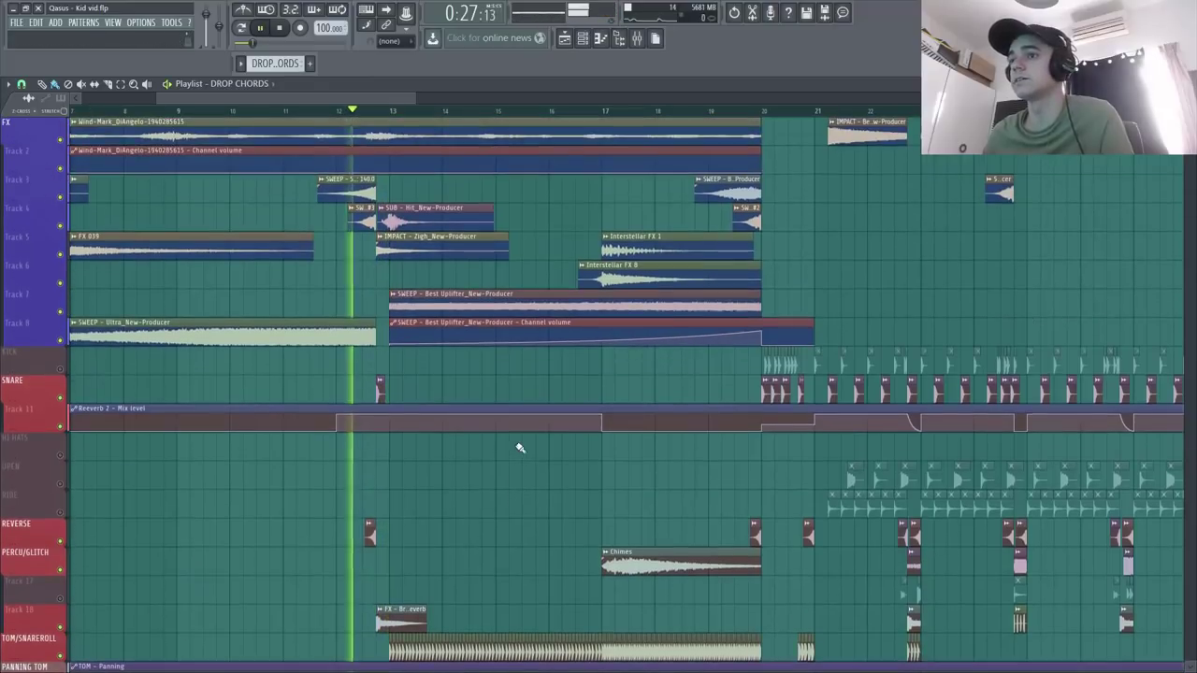
# Jump ahead to bar 17 and unmute the KICK track for the drop.
pyautogui.click(579, 113)
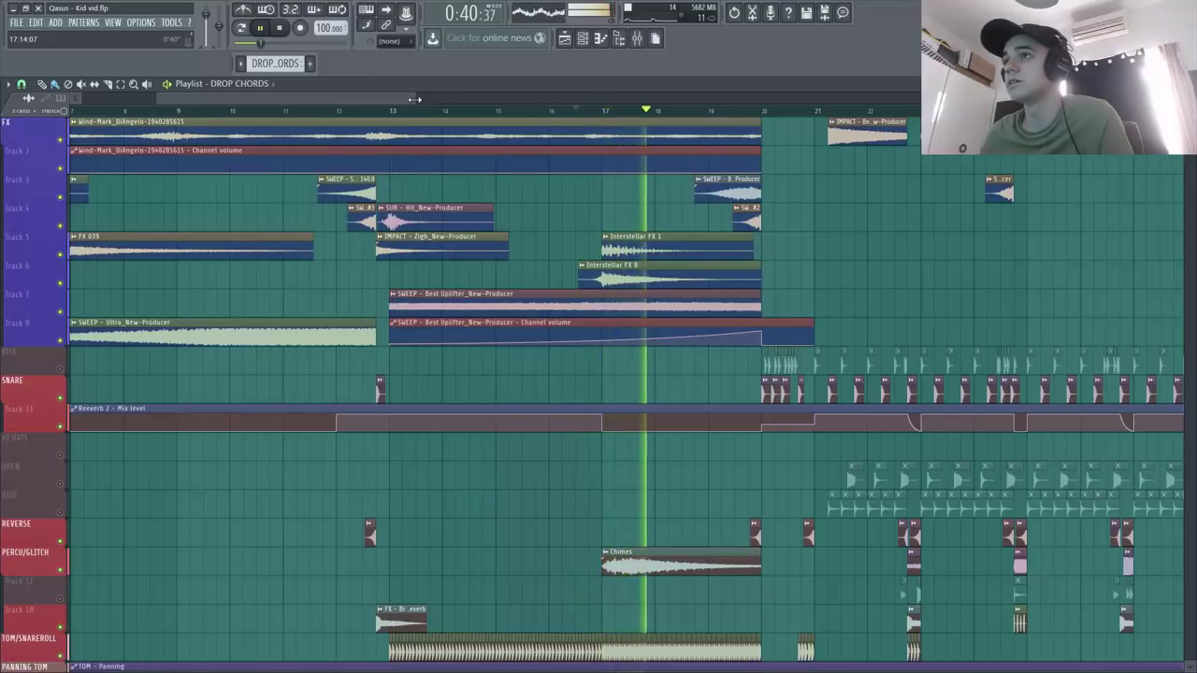
pyautogui.moveTo(415, 99); pyautogui.dragTo(479, 99)
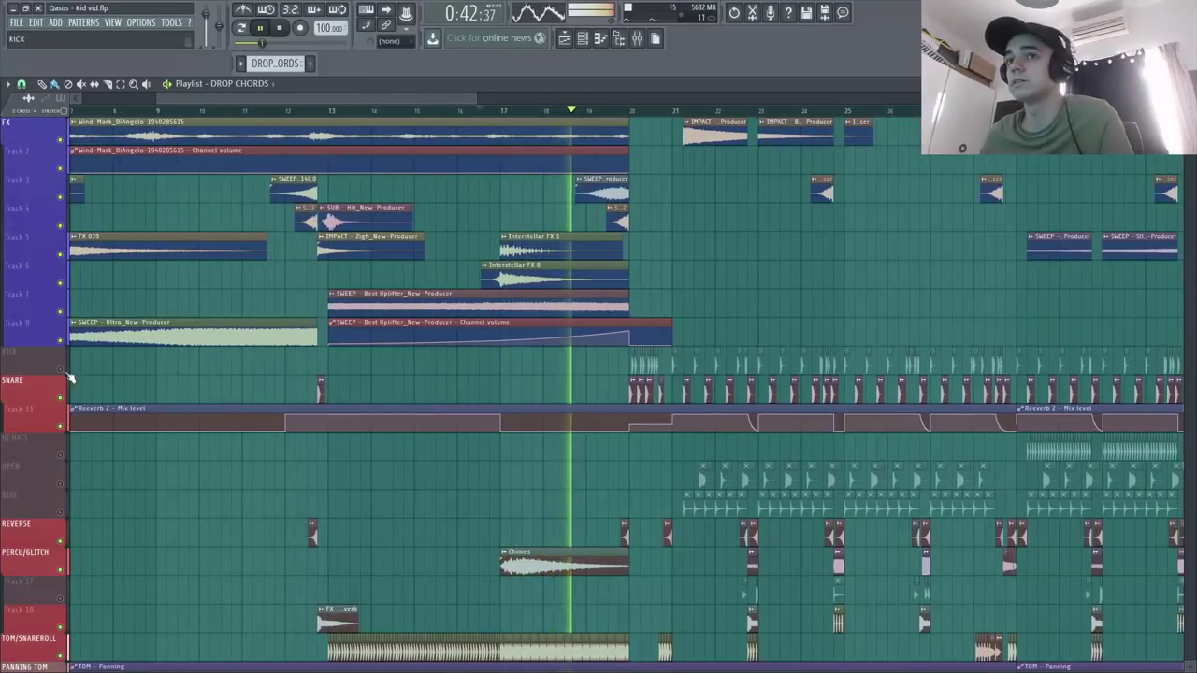
pyautogui.click(62, 370)
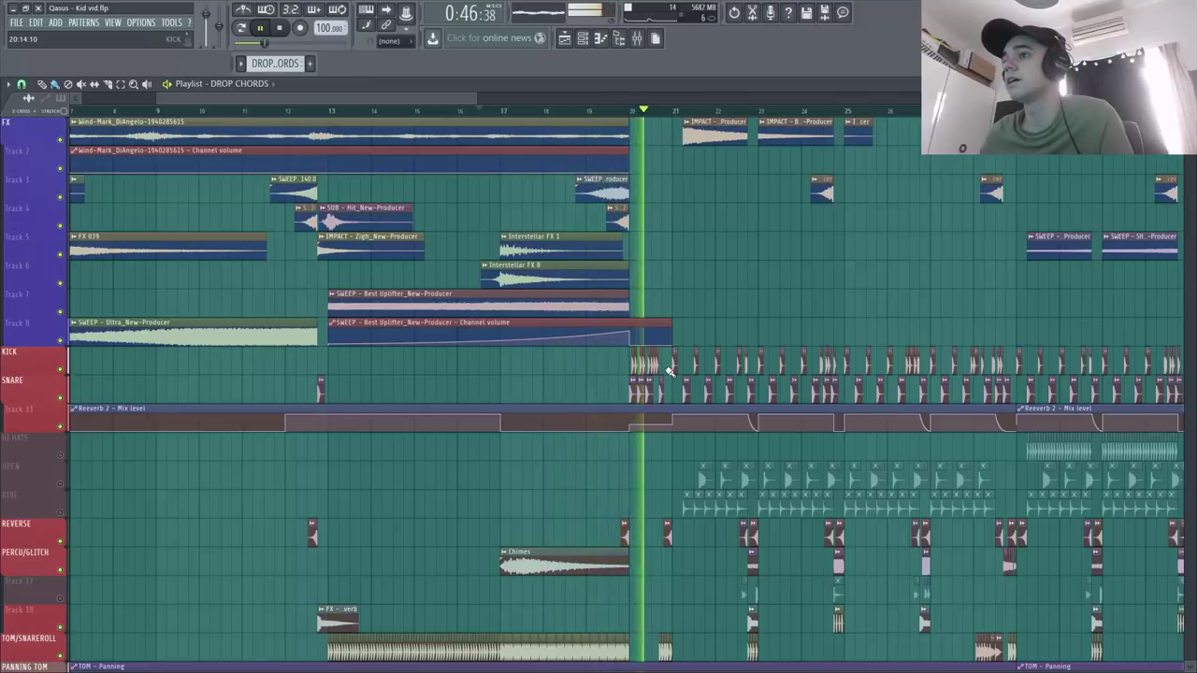
pyautogui.scroll(-3, 66, 208)
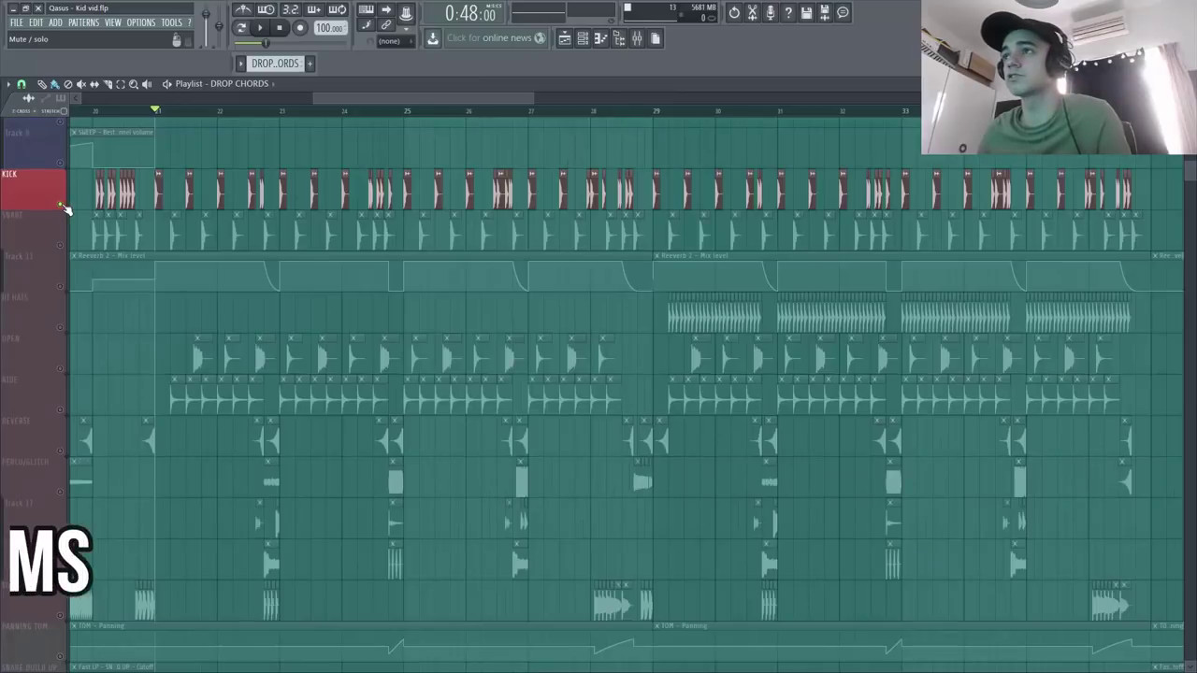
# Play the drop and unmute SNARE plus the Track 11 reverb automation.
pyautogui.press('space')
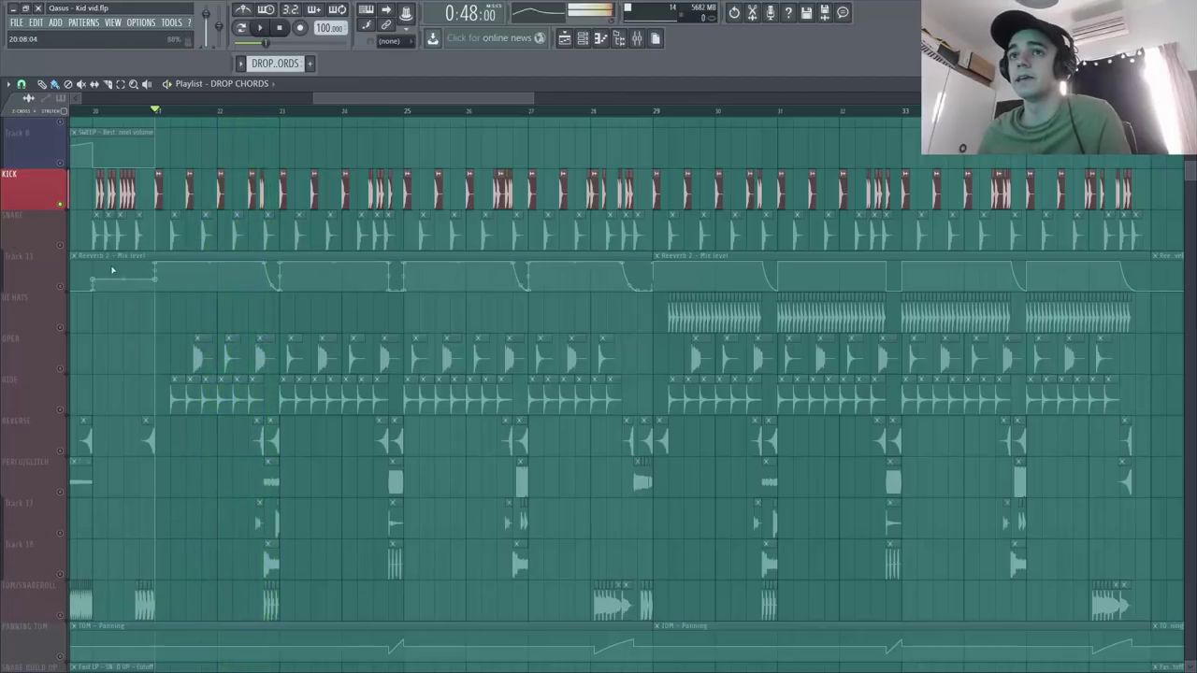
pyautogui.click(61, 246)
pyautogui.click(62, 288)
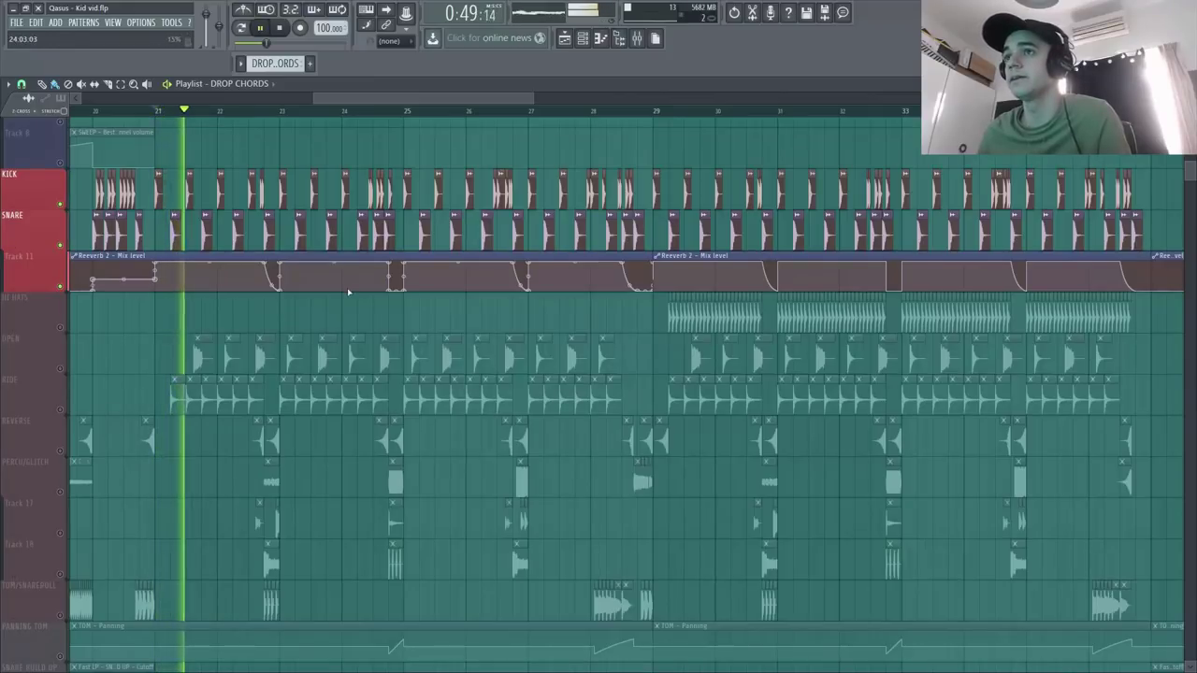
pyautogui.press('space')
# Check the snare's Fruity Reeverb 2 in the Mixer, then replay the drop and jump to bar 26.
pyautogui.click(639, 39)
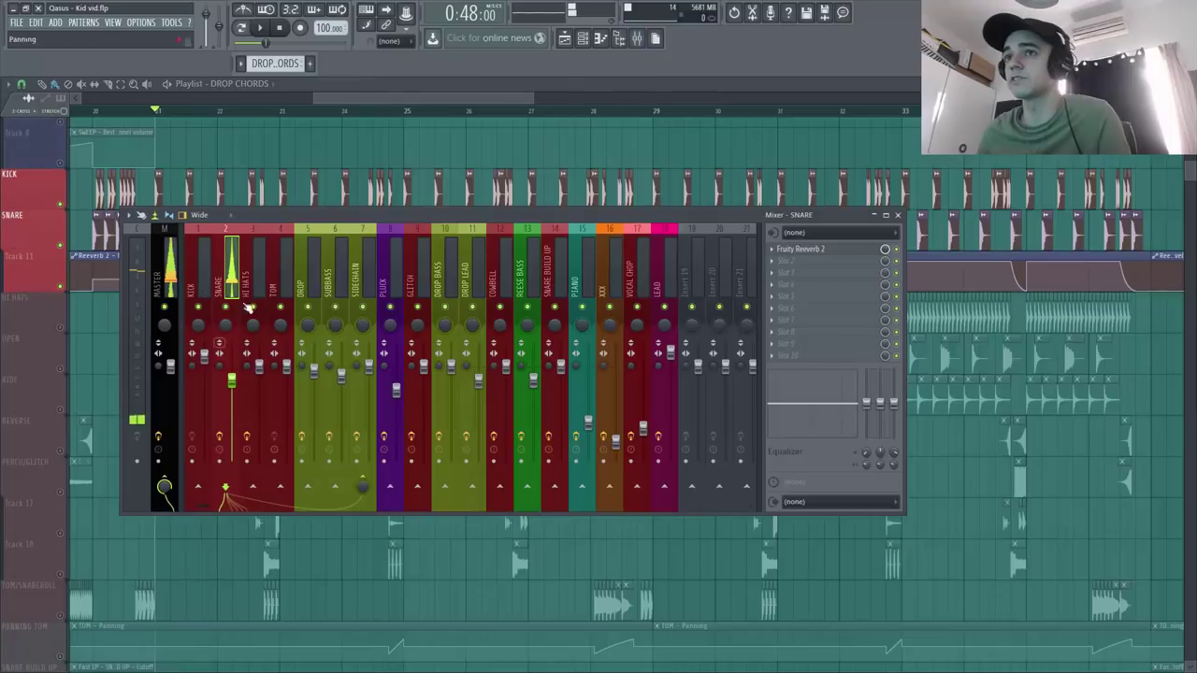
pyautogui.moveTo(728, 216); pyautogui.dragTo(717, 328)
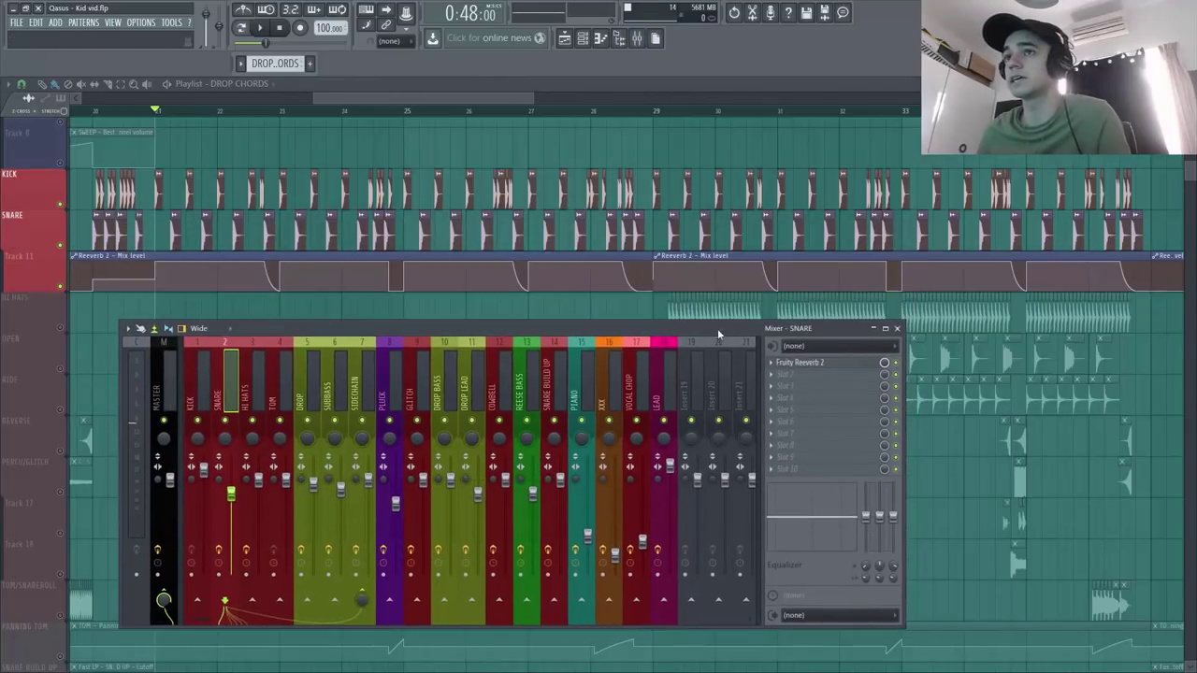
pyautogui.click(895, 328)
pyautogui.press('space')
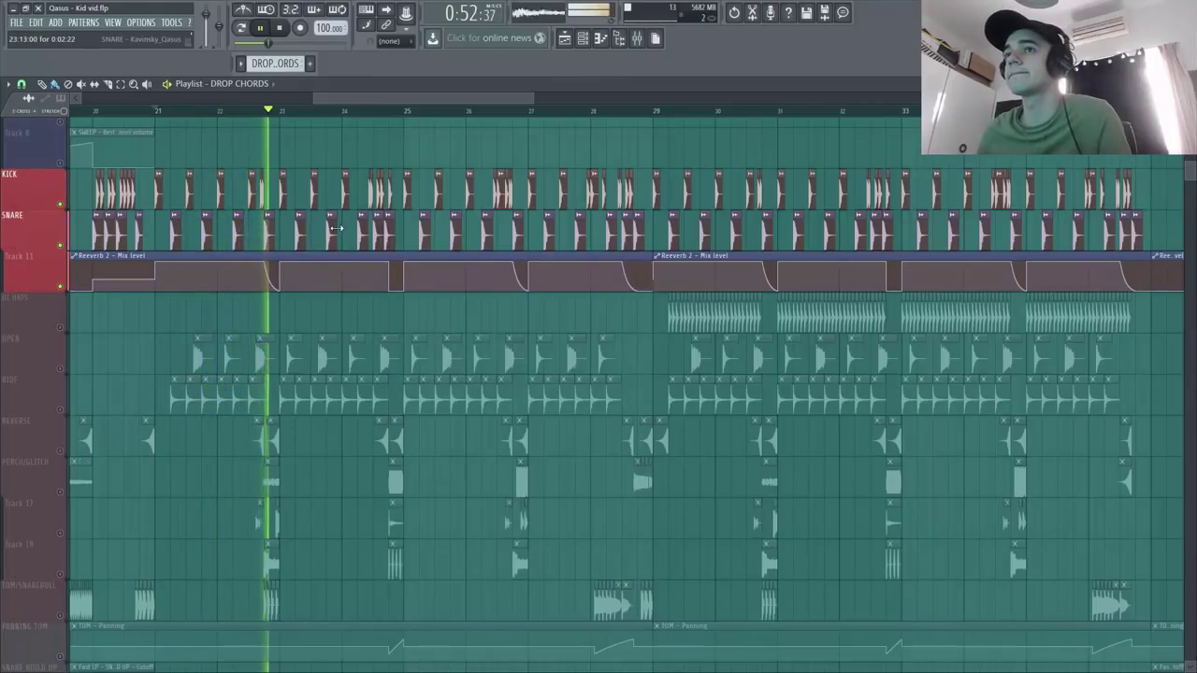
pyautogui.press('space')
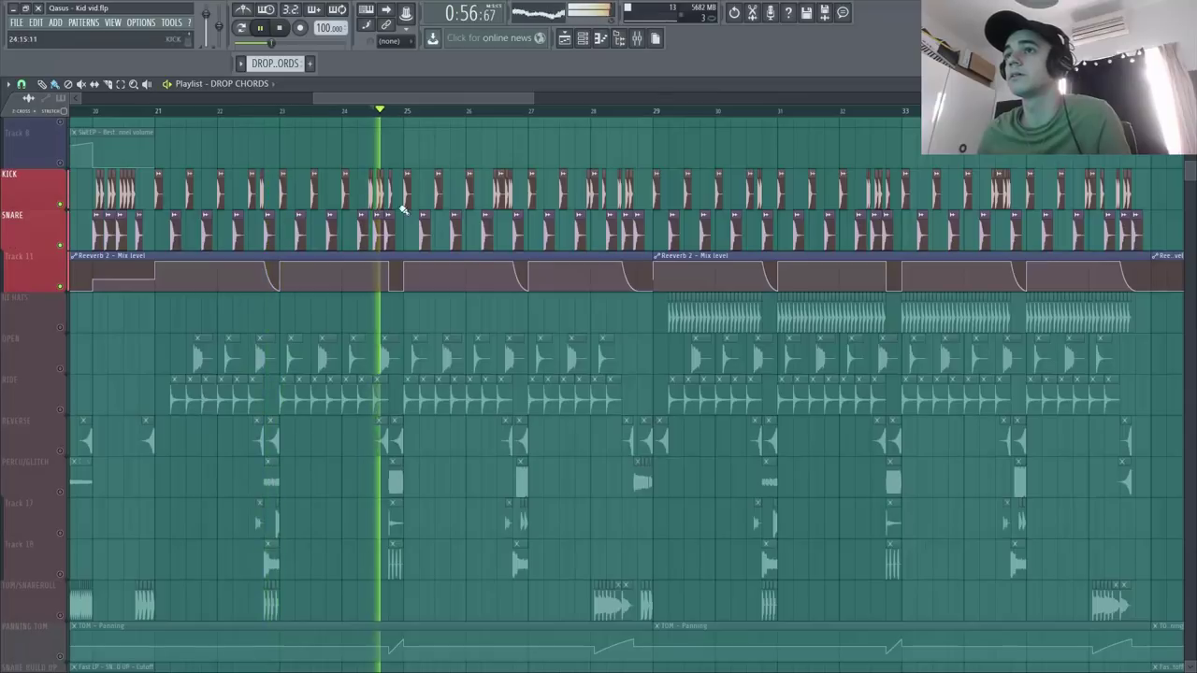
pyautogui.click(486, 111)
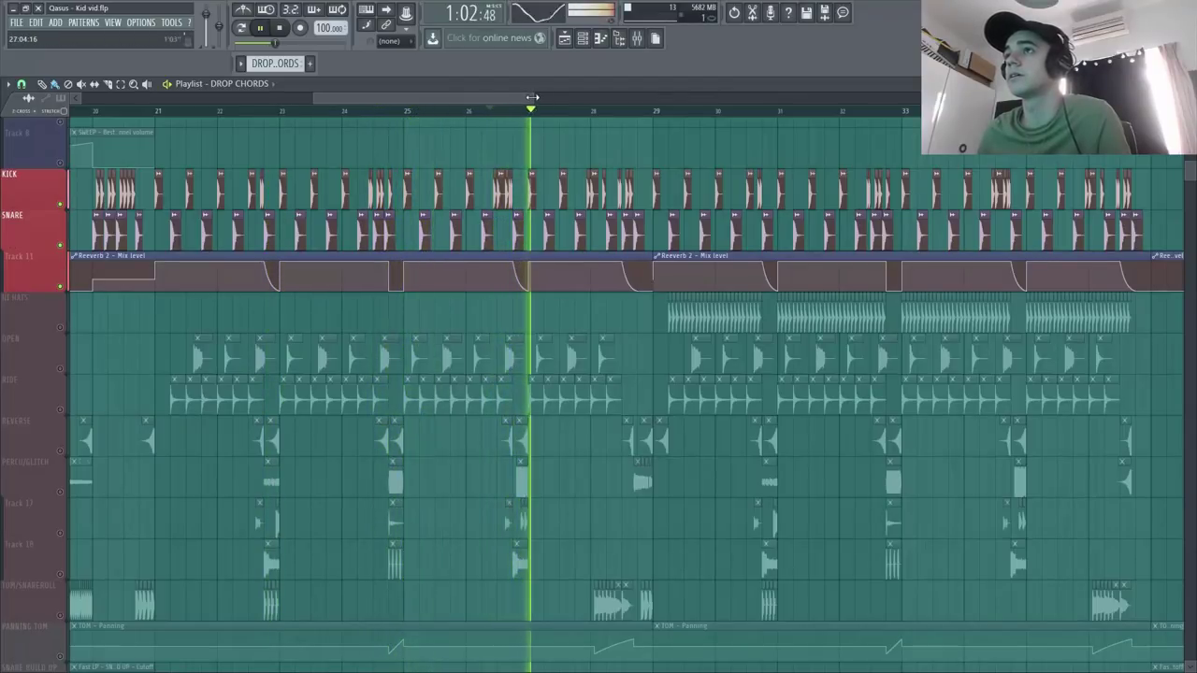
pyautogui.keyDown('ctrl'); pyautogui.scroll(-1, 222, 391); pyautogui.keyUp('ctrl')
# Unmute the HI HATS and OPEN tracks while the drop plays around bar 29.
pyautogui.click(60, 328)
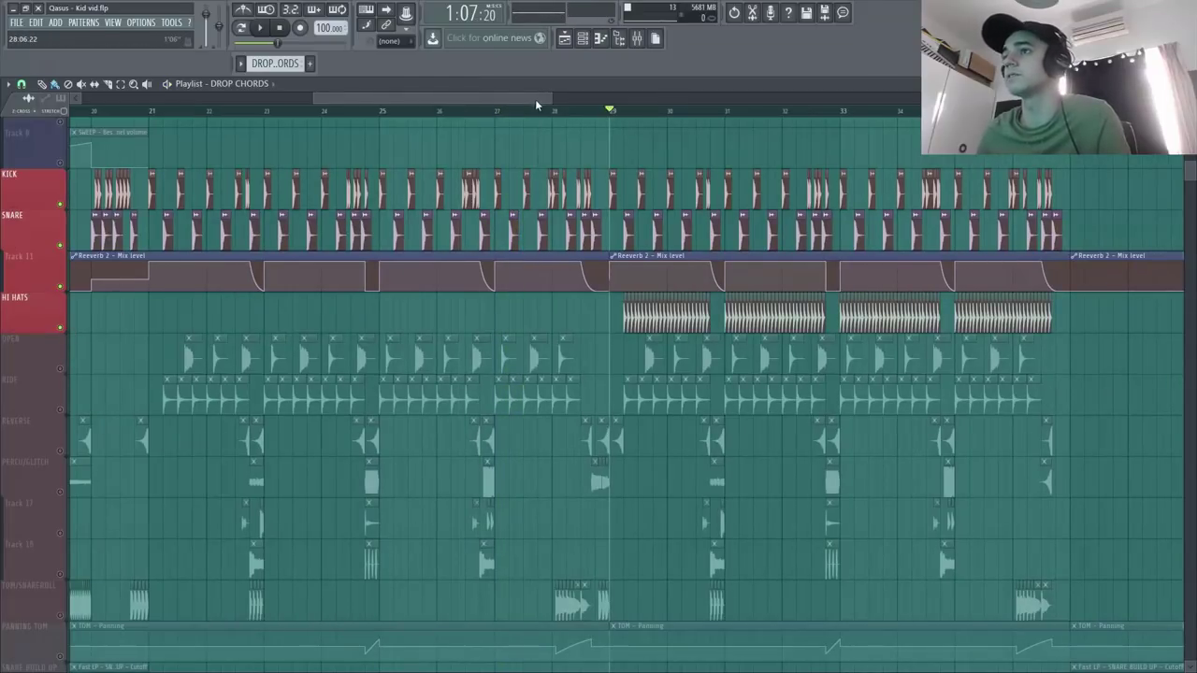
pyautogui.press('space')
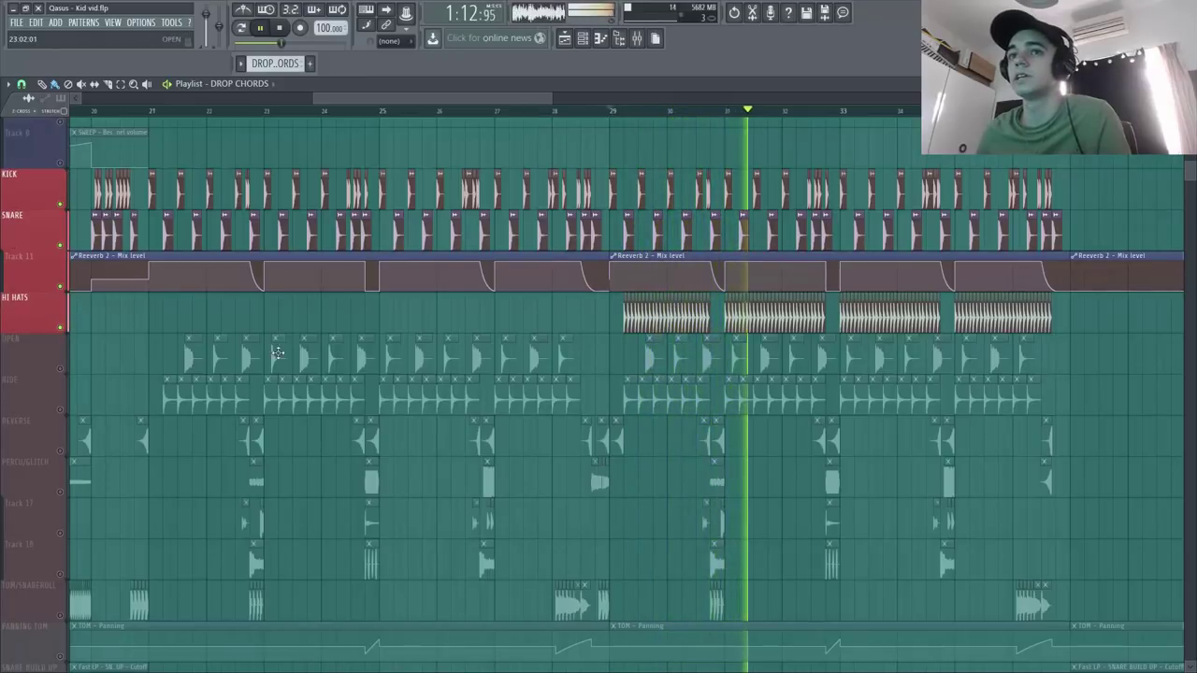
pyautogui.click(67, 367)
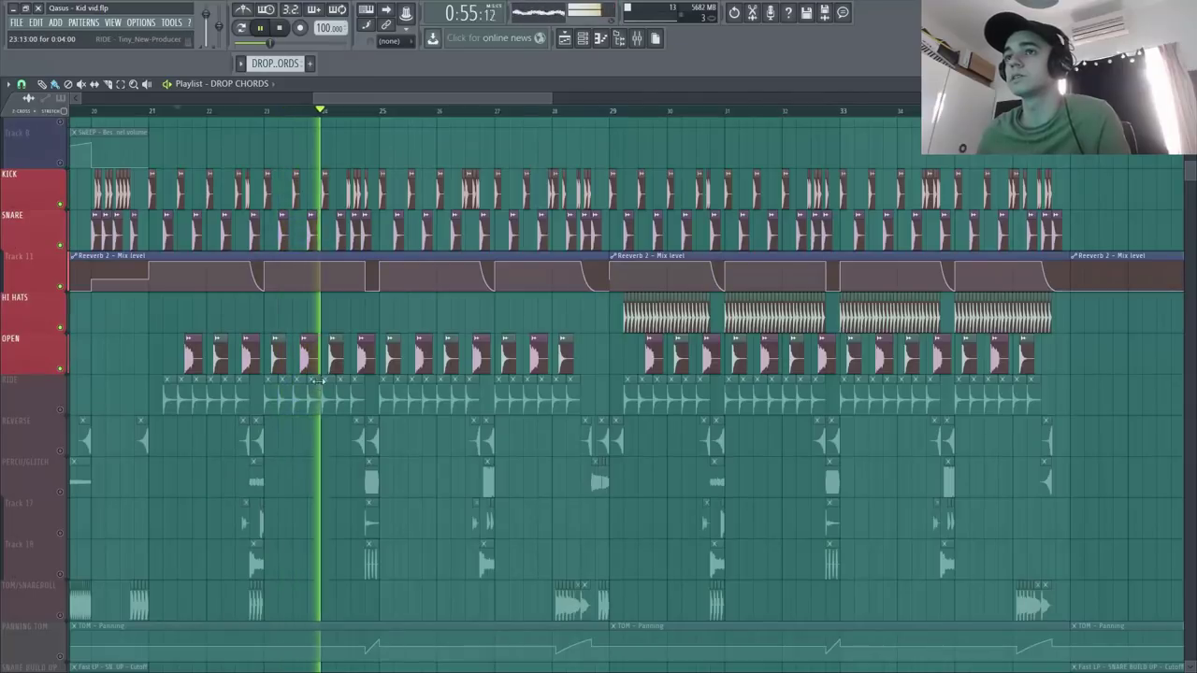
pyautogui.press('space')
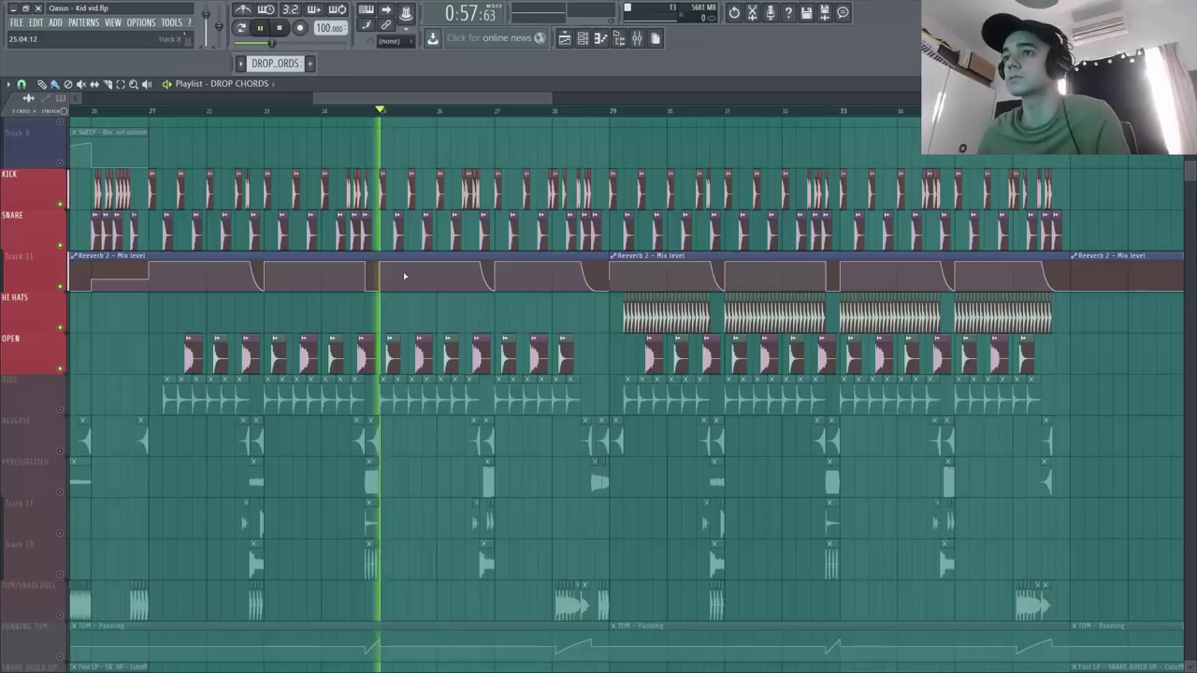
pyautogui.press('space')
# Unmute the RIDE track, check its sample settings, and replay from around bar 29.
pyautogui.click(62, 410)
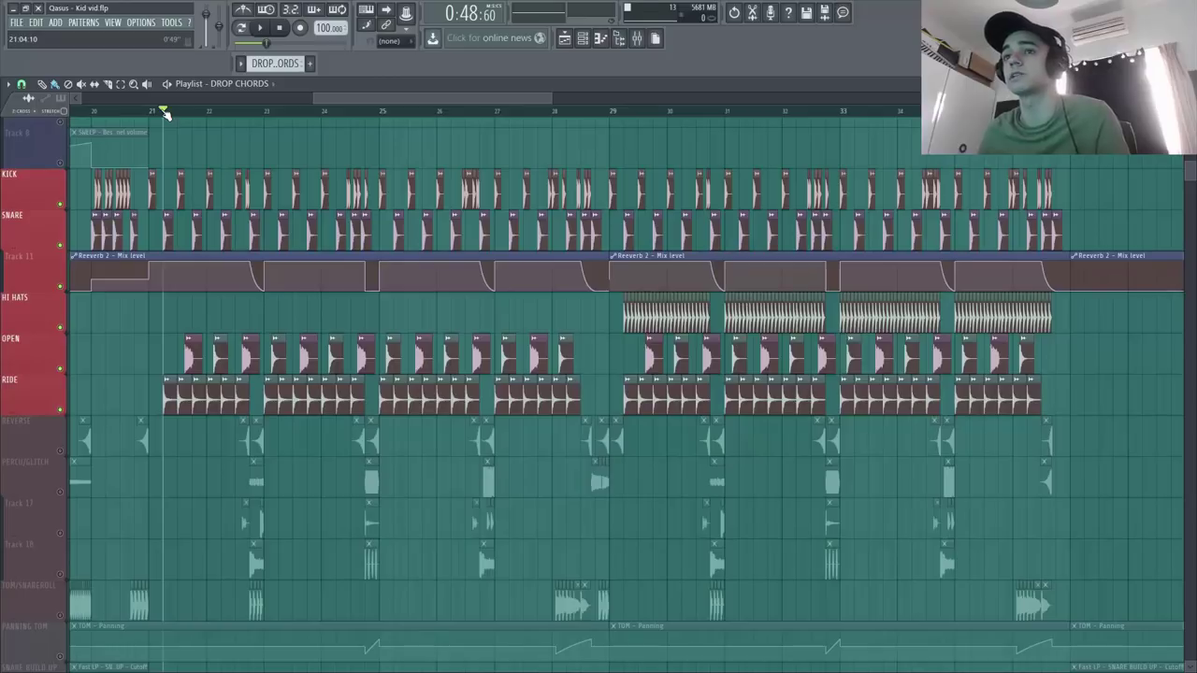
pyautogui.doubleClick(240, 401)
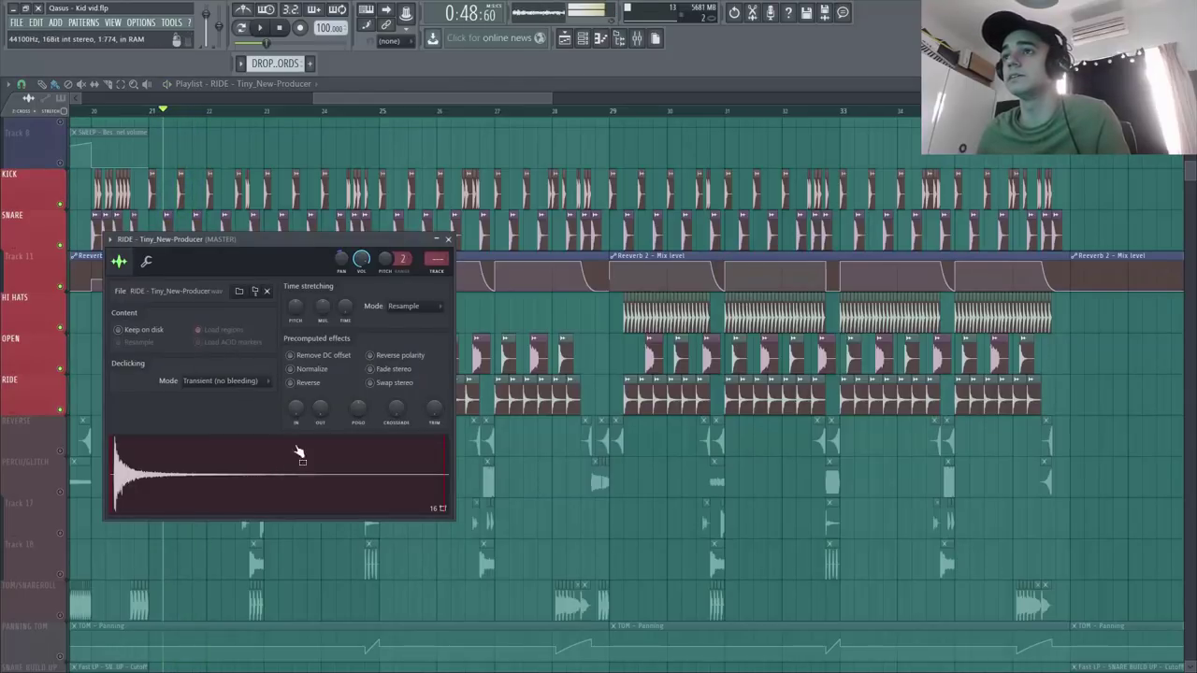
pyautogui.click(448, 239)
pyautogui.press('space')
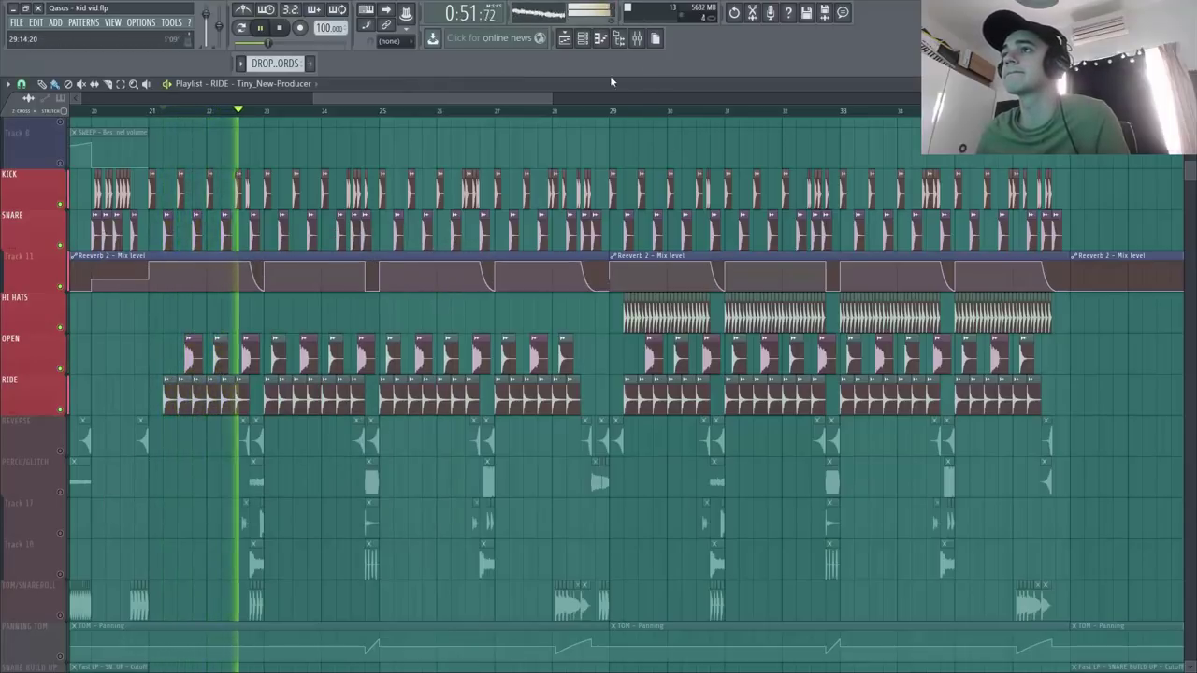
pyautogui.click(618, 111)
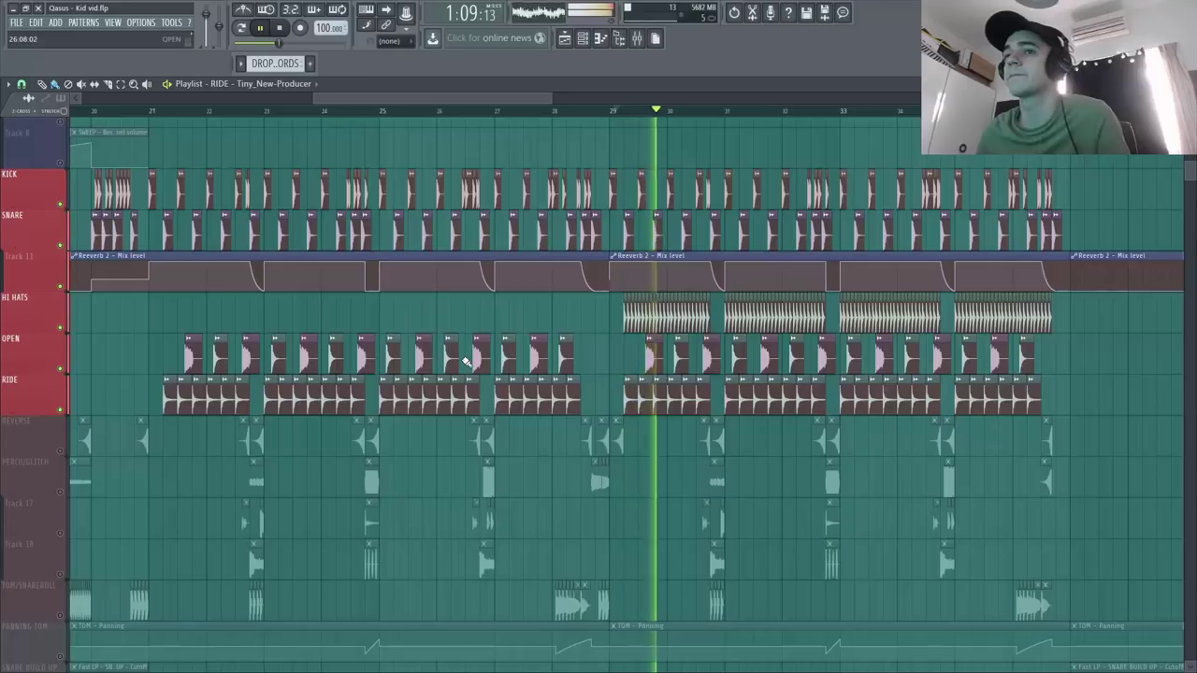
pyautogui.press('space')
# Unmute the REVERSE track and toggle its kick sample's Reverse off and back on.
pyautogui.click(60, 451)
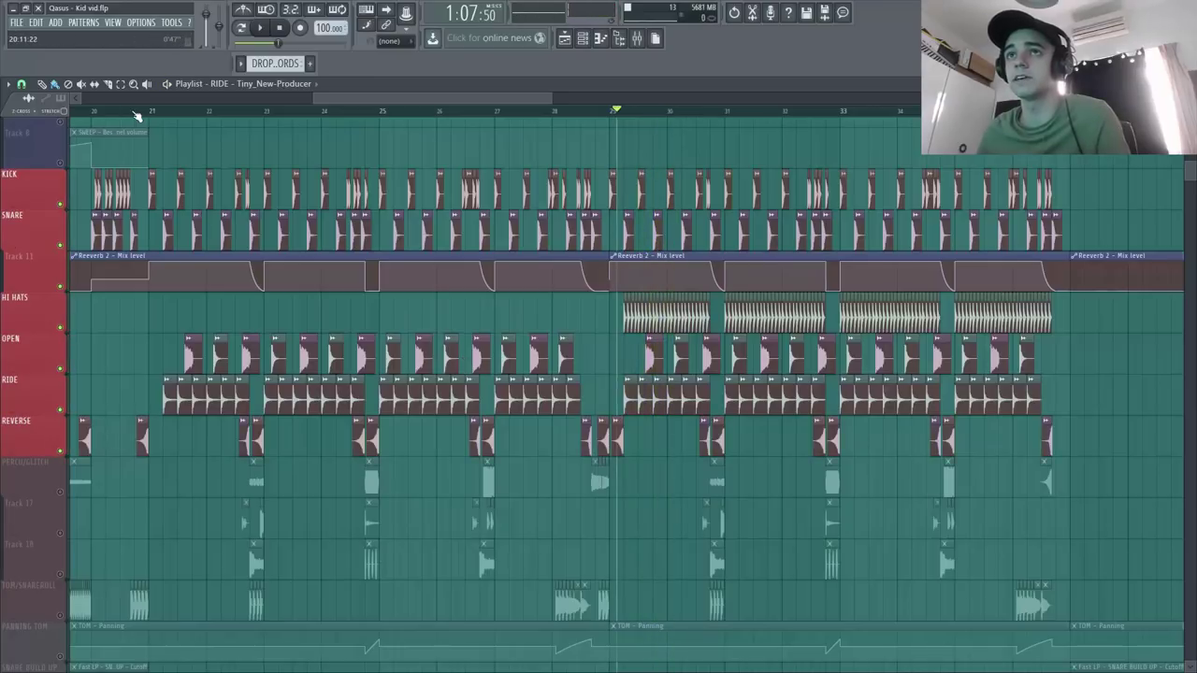
pyautogui.doubleClick(86, 436)
pyautogui.click(275, 366)
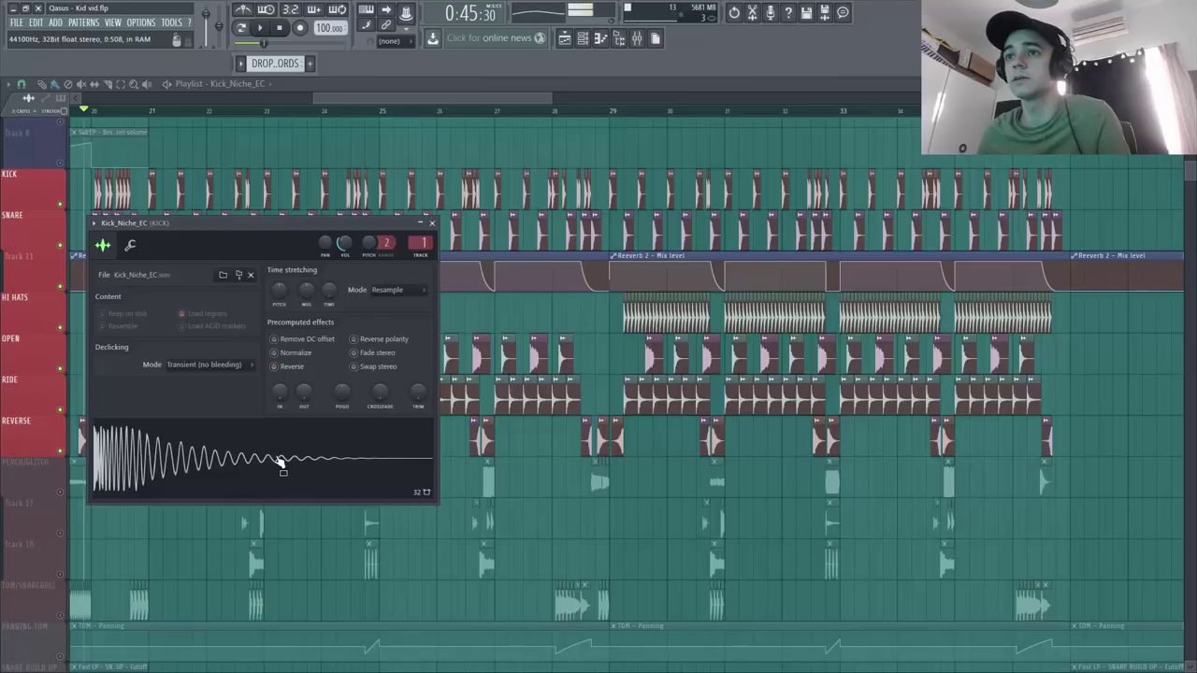
pyautogui.click(275, 367)
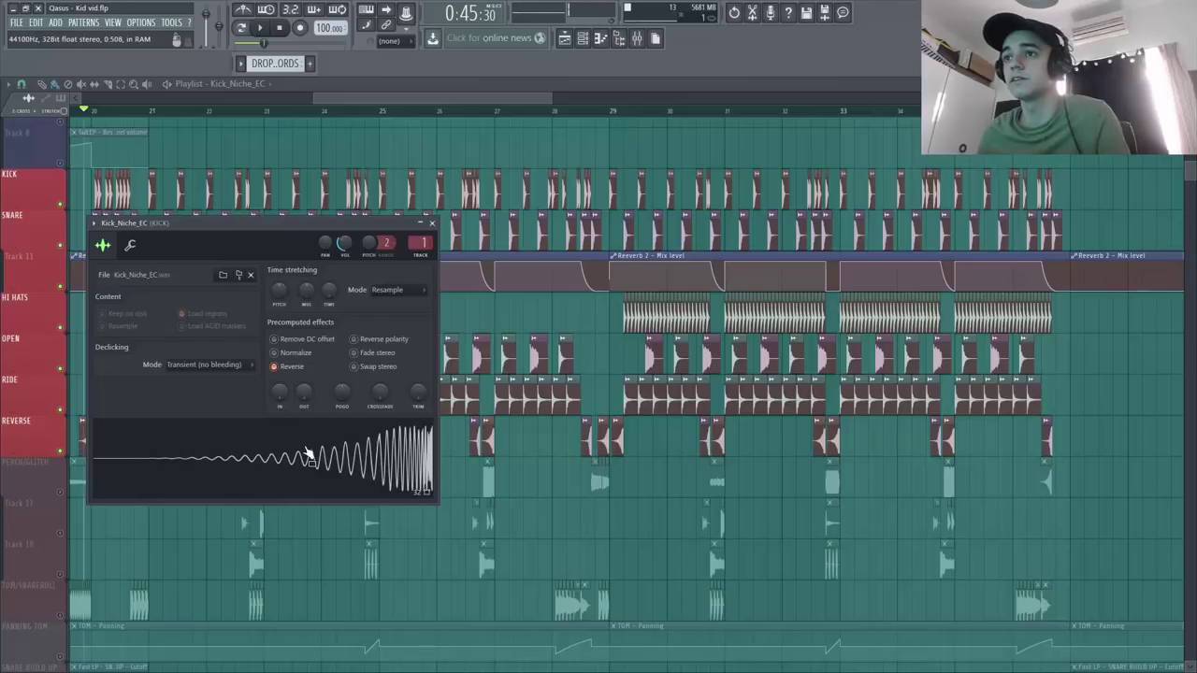
pyautogui.click(431, 224)
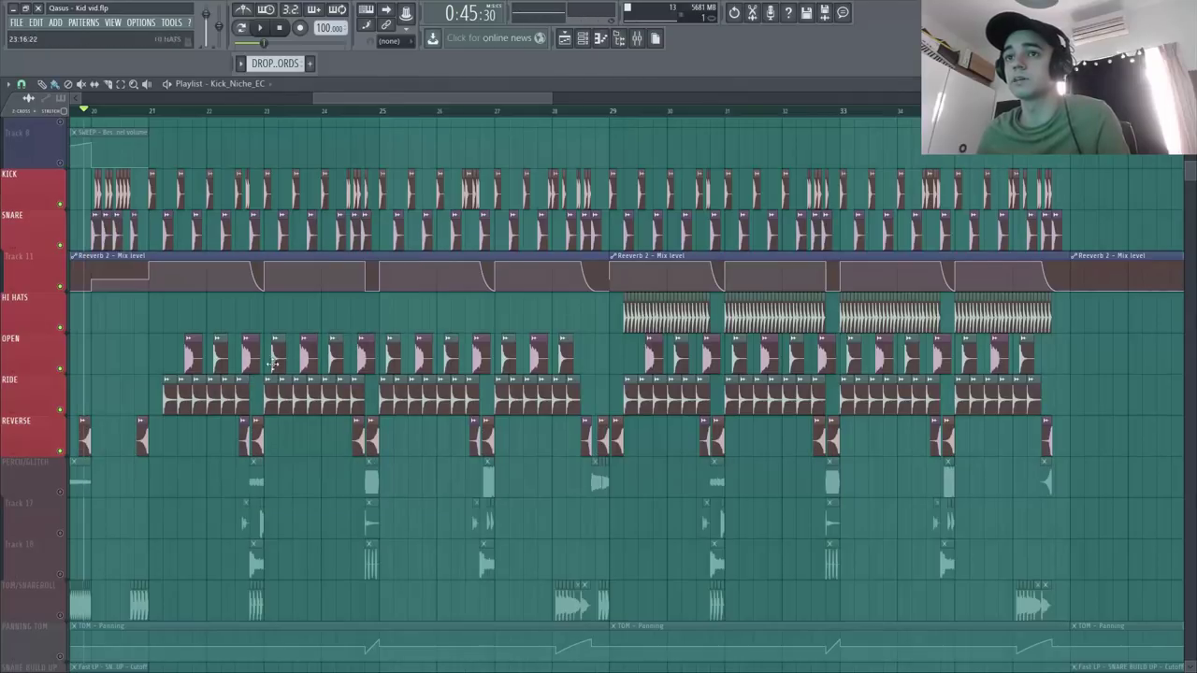
pyautogui.doubleClick(142, 432)
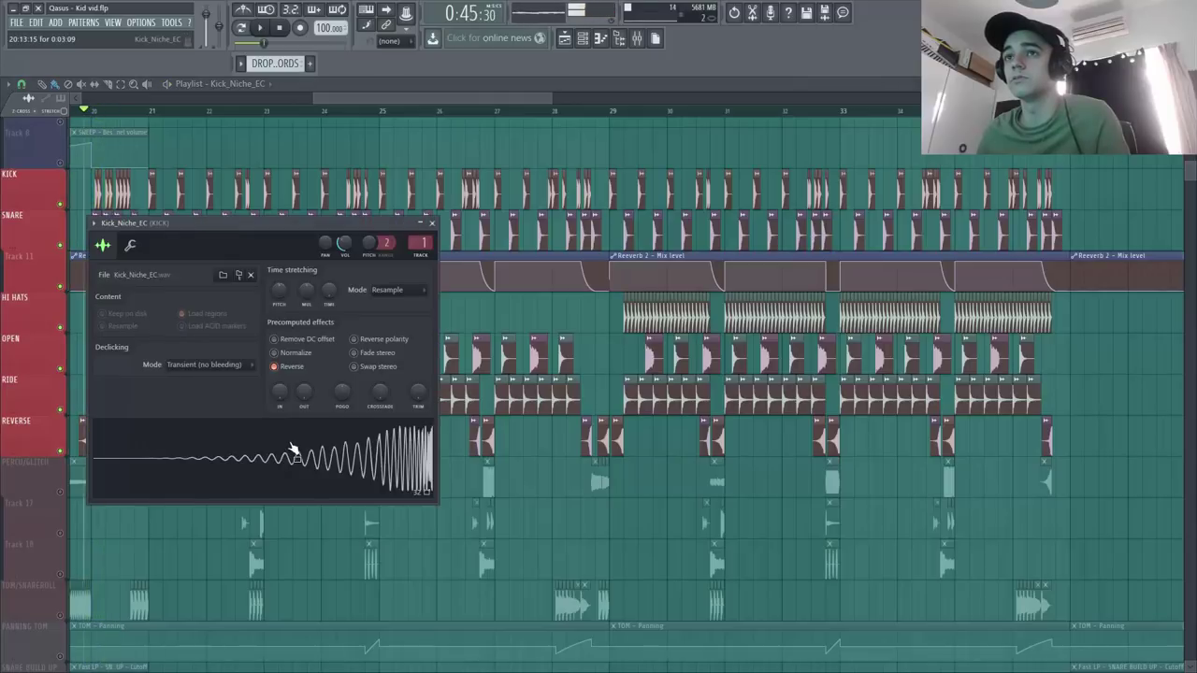
pyautogui.click(432, 225)
# Play the drop from around bar 23, then solo PERCU/GLITCH.
pyautogui.press('space')
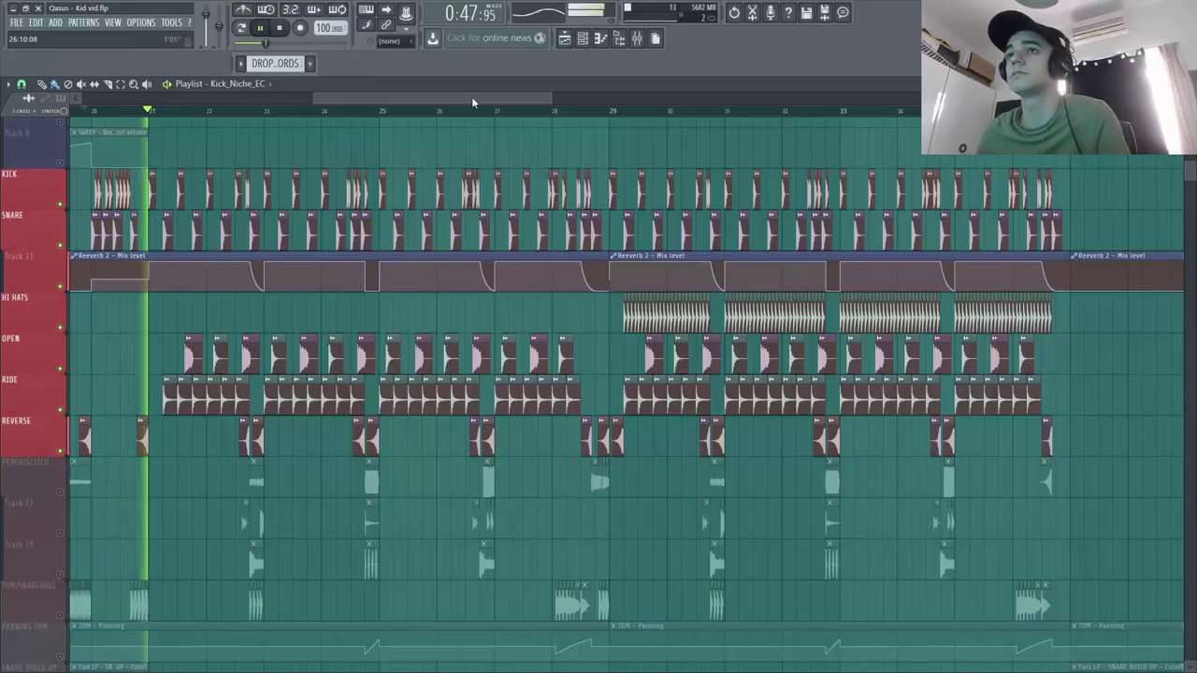
pyautogui.click(245, 114)
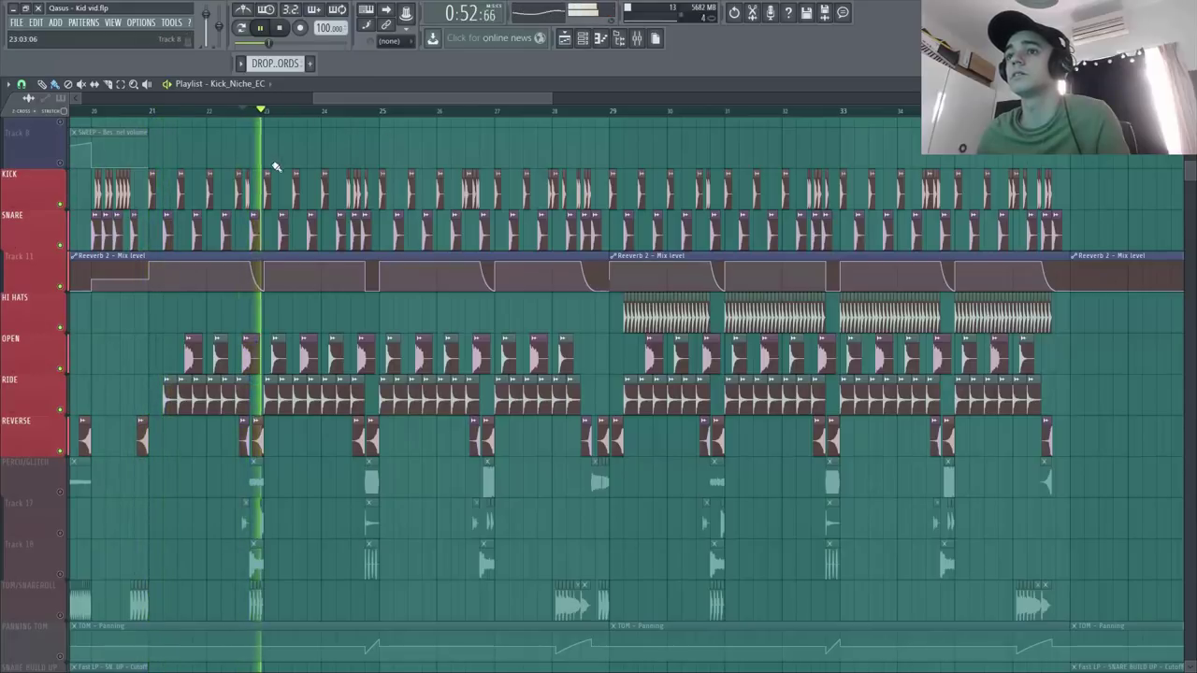
pyautogui.click(348, 111)
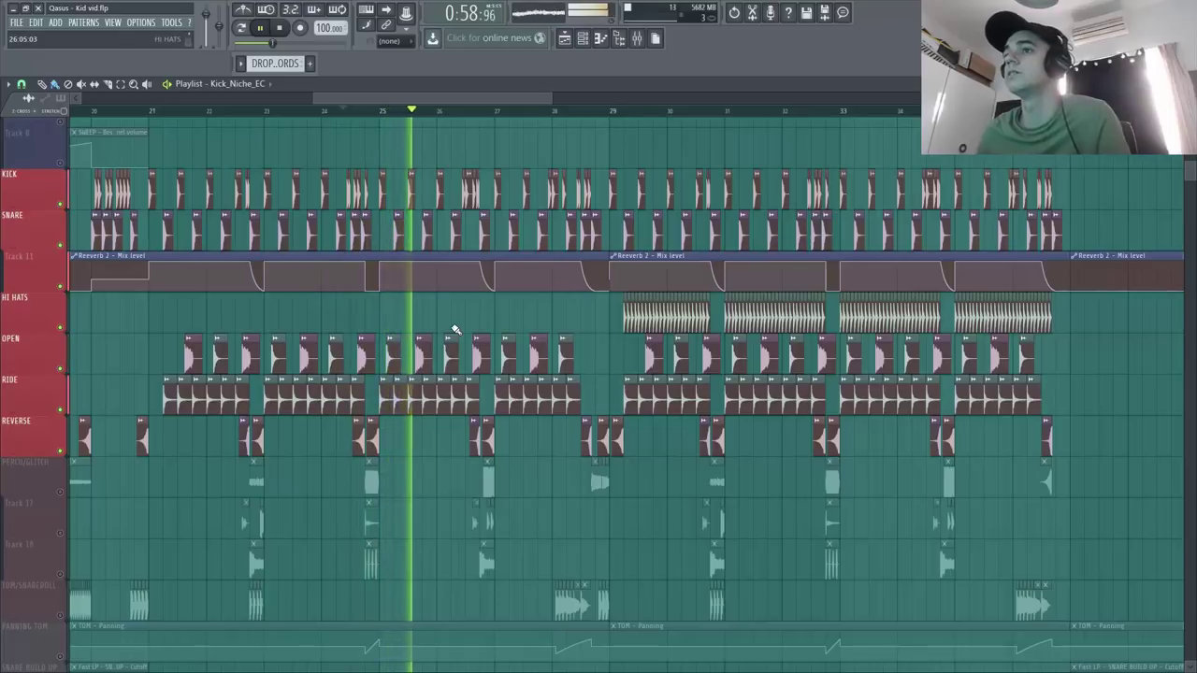
pyautogui.press('space')
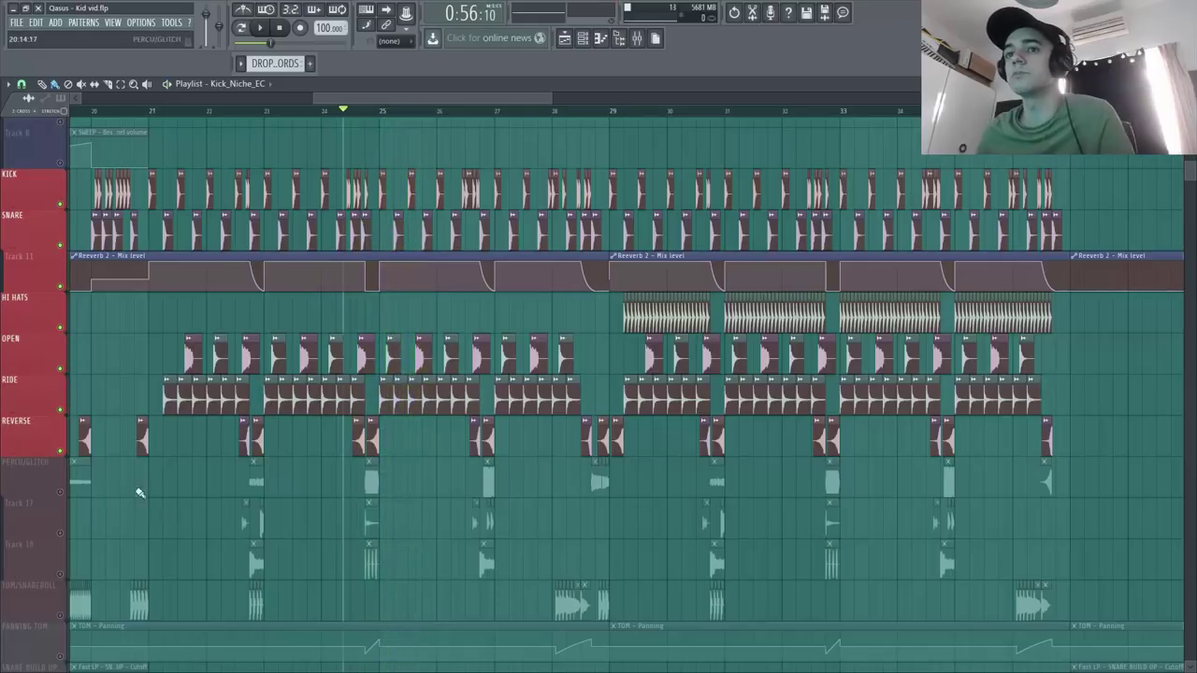
pyautogui.rightClick(61, 493)
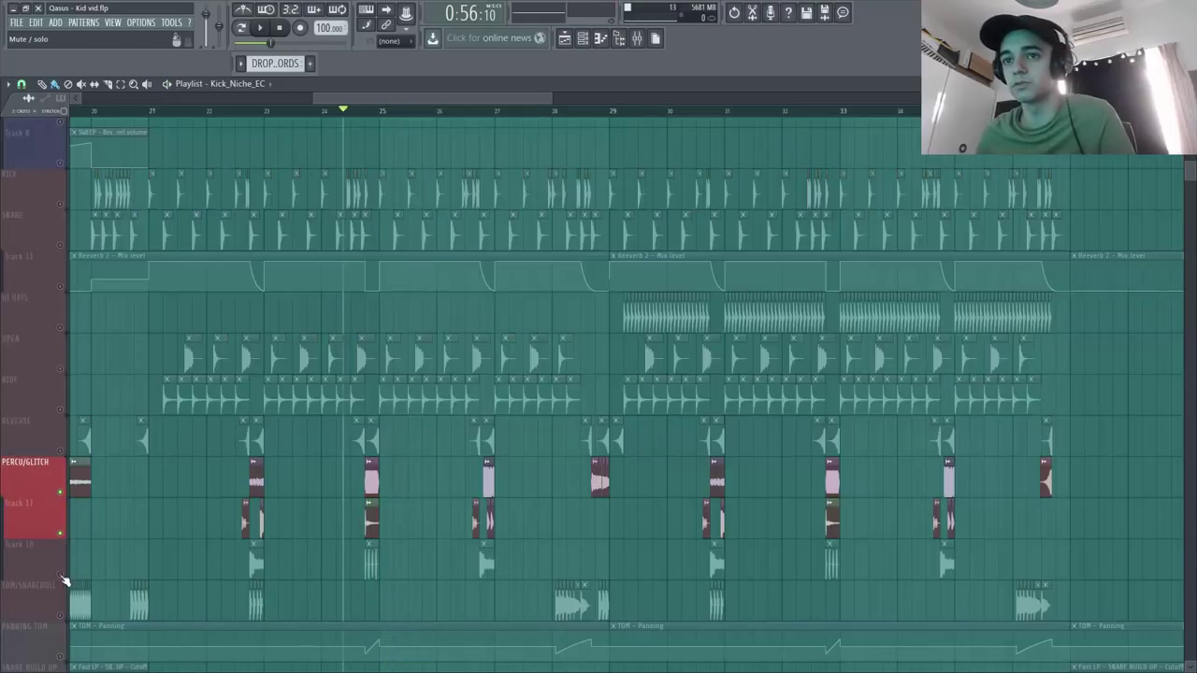
# Switch on the TOM/SNAREROLL, PANNING TOM and SNARE BUILD UP CUTOFF tracks.
pyautogui.click(62, 617)
pyautogui.click(62, 656)
pyautogui.scroll(-2, 57, 598)
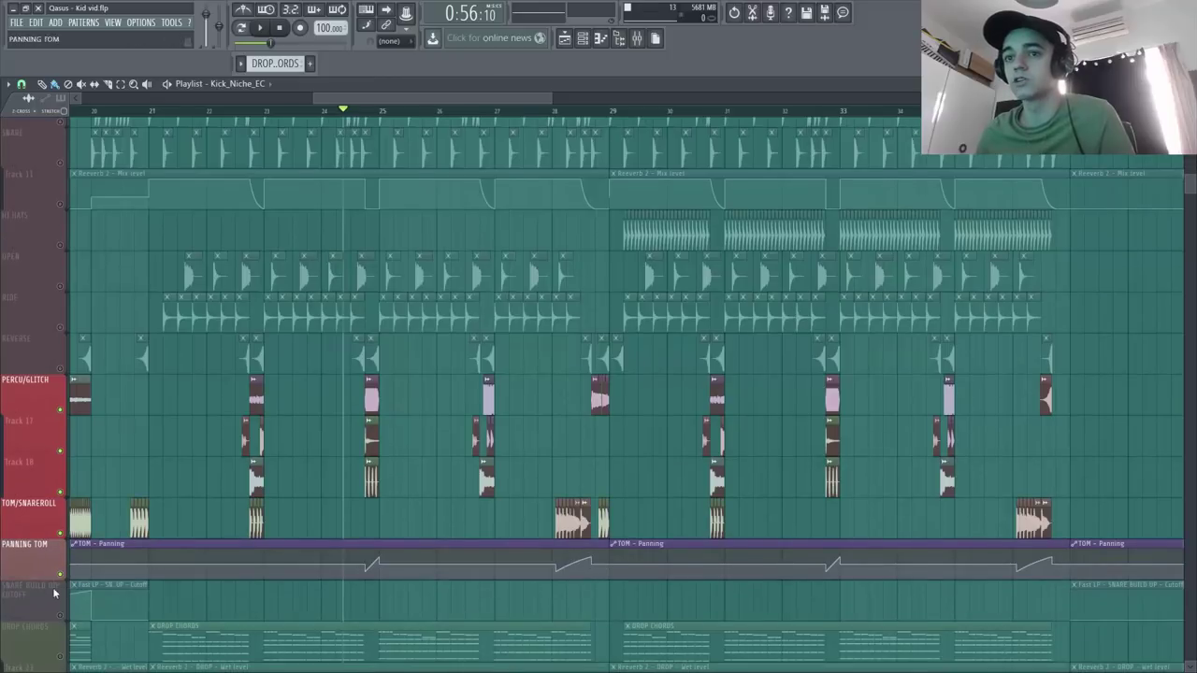
pyautogui.click(58, 617)
pyautogui.scroll(1, 476, 435)
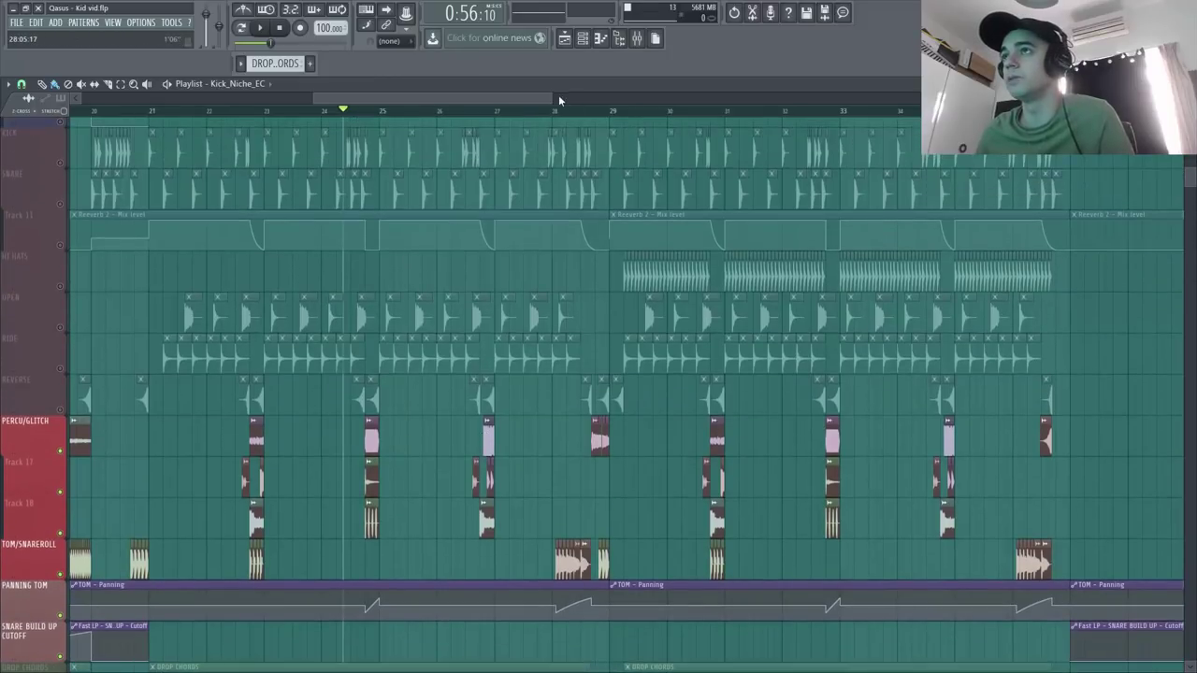
pyautogui.moveTo(555, 100); pyautogui.dragTo(536, 100)
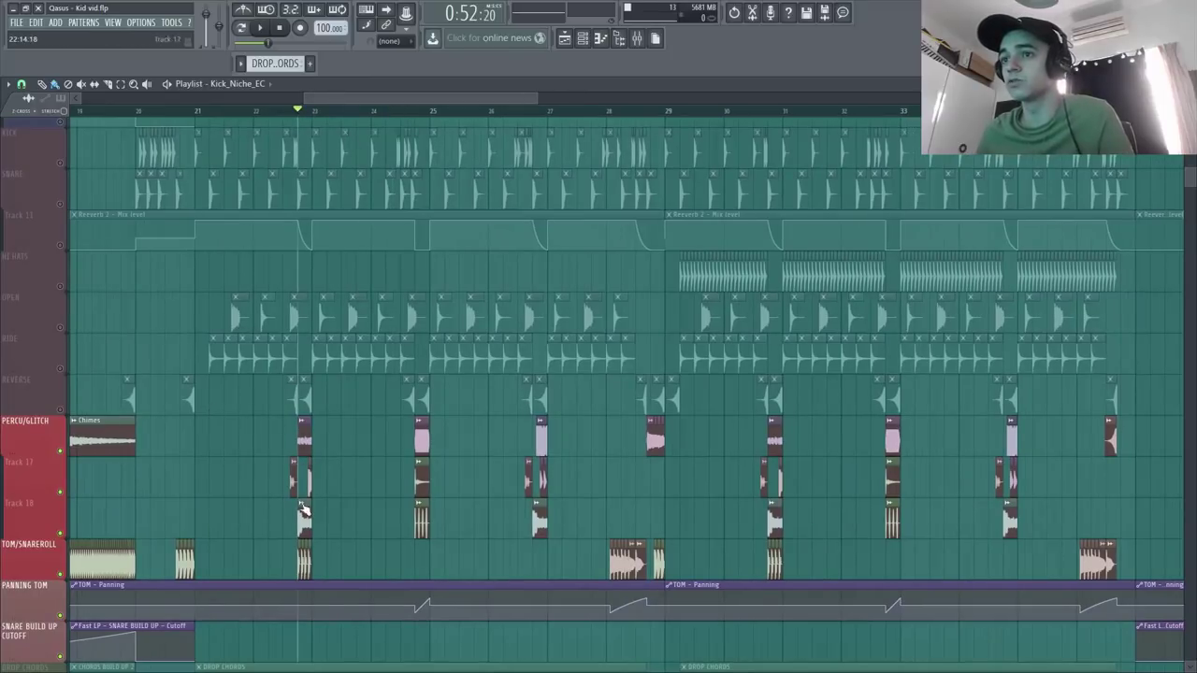
pyautogui.scroll(-4, 302, 533)
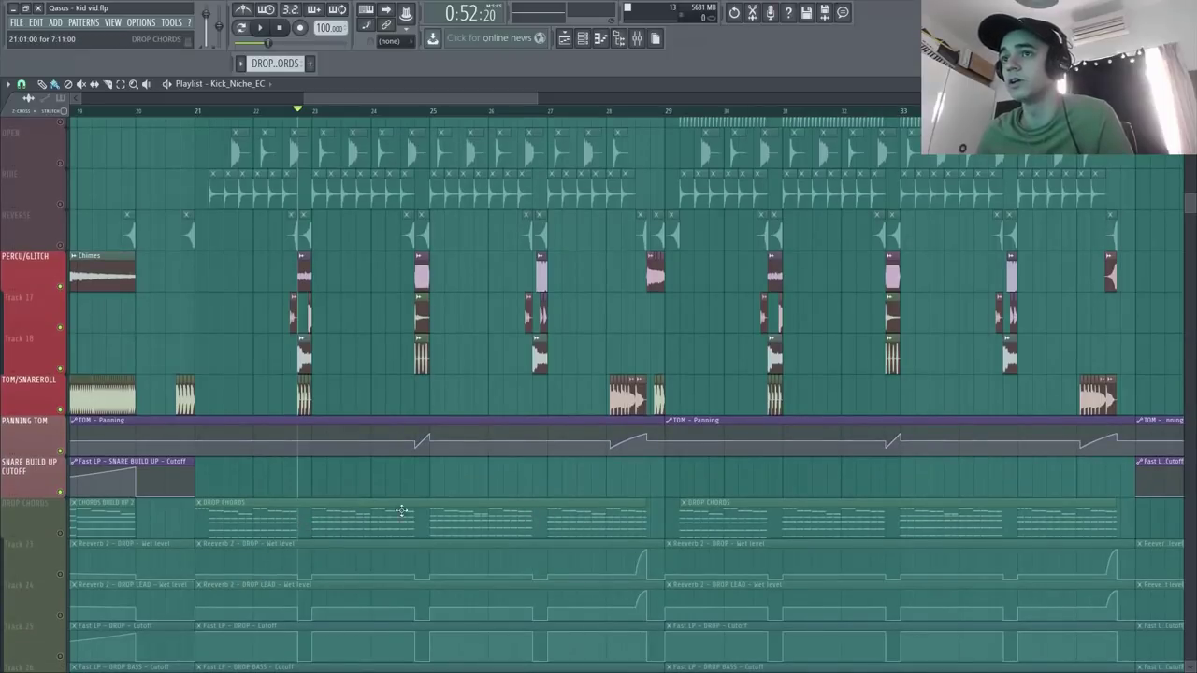
pyautogui.scroll(4, 402, 514)
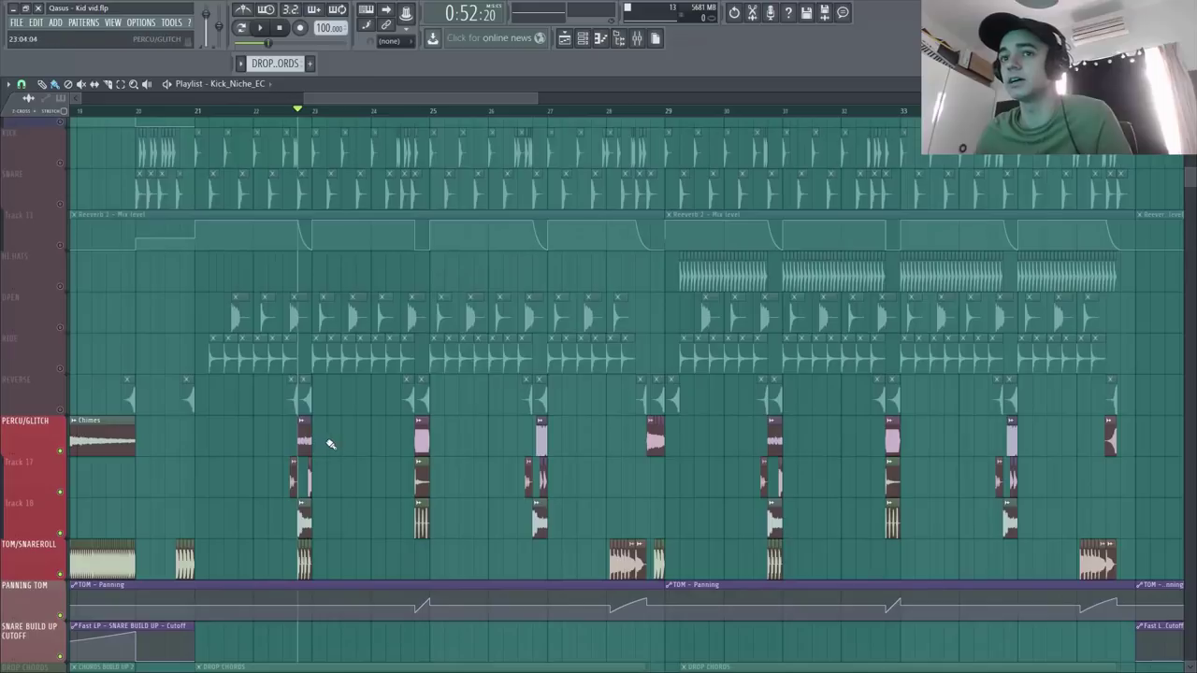
# Solo PERCU/GLITCH again, play, and add TOM/SNAREROLL back in.
pyautogui.click(62, 452)
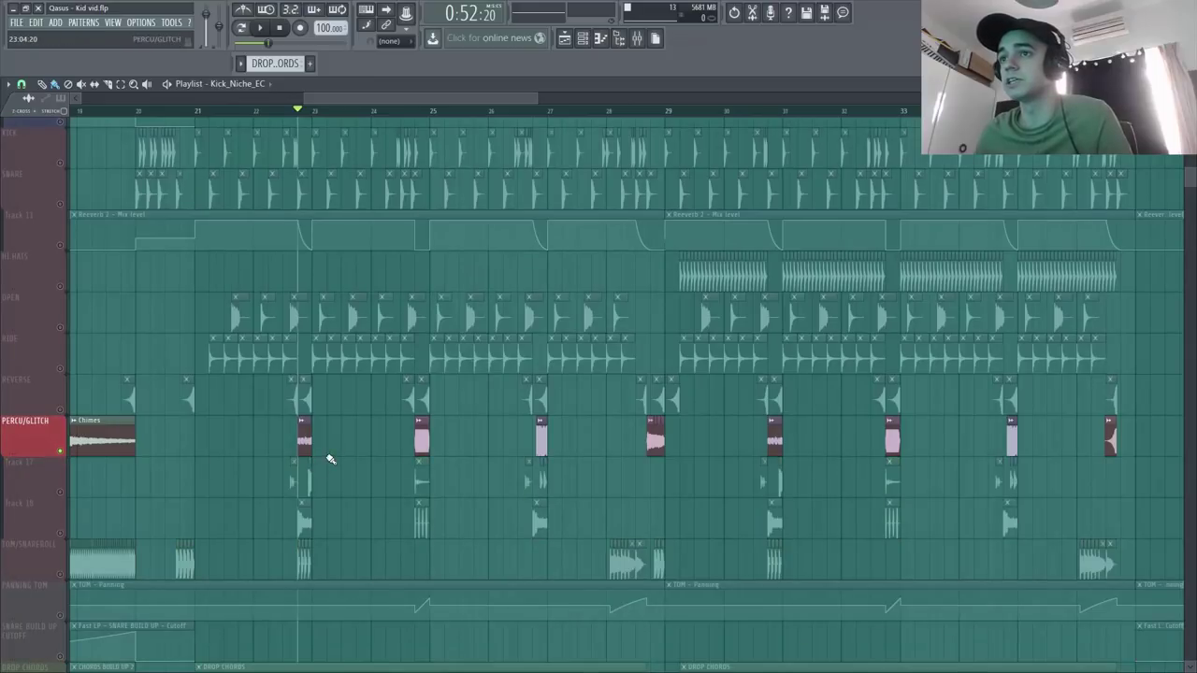
pyautogui.press('space')
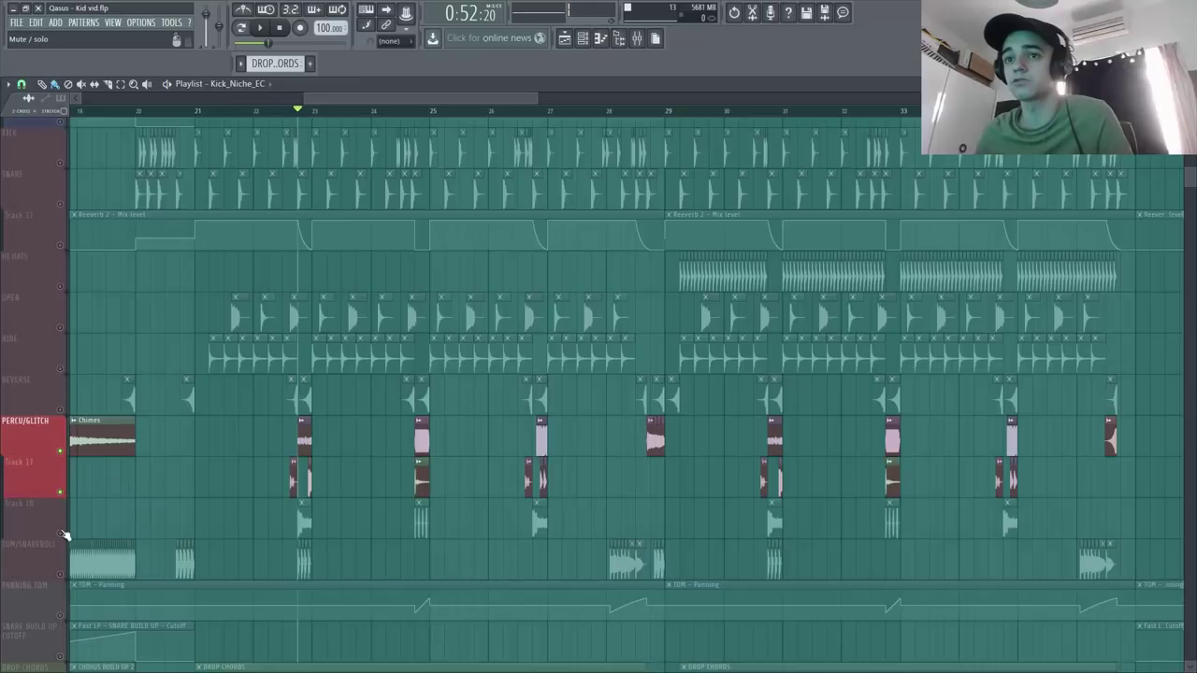
pyautogui.click(60, 572)
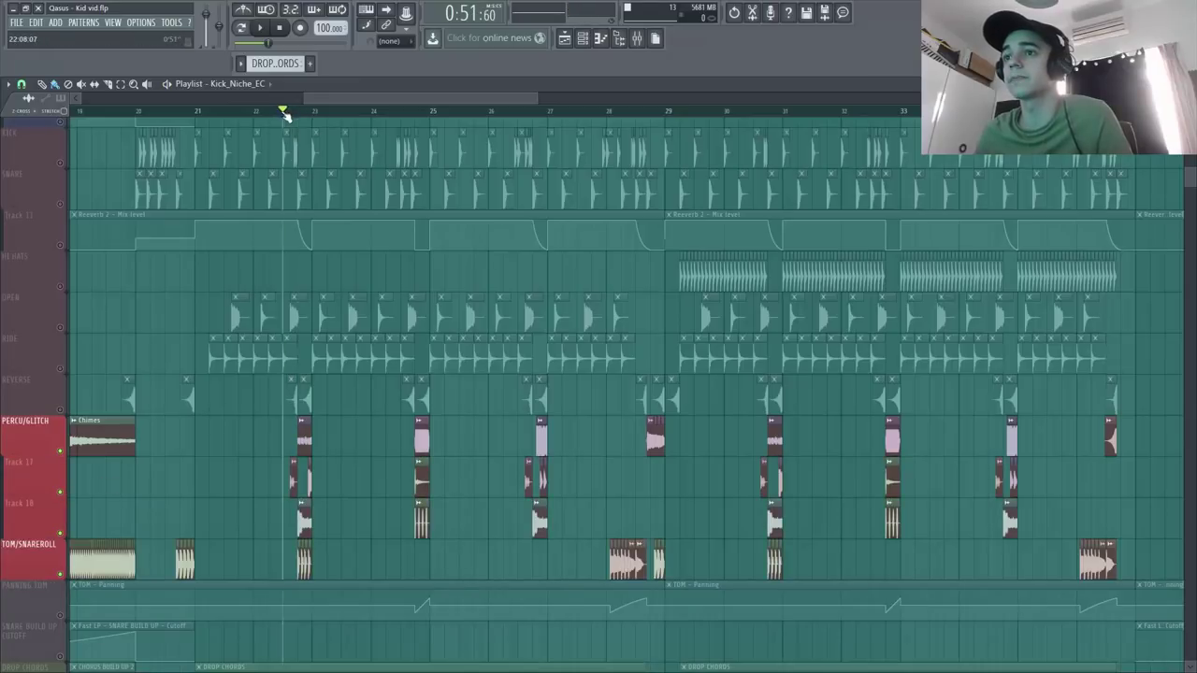
pyautogui.press('space')
pyautogui.press('space')
pyautogui.press('space')
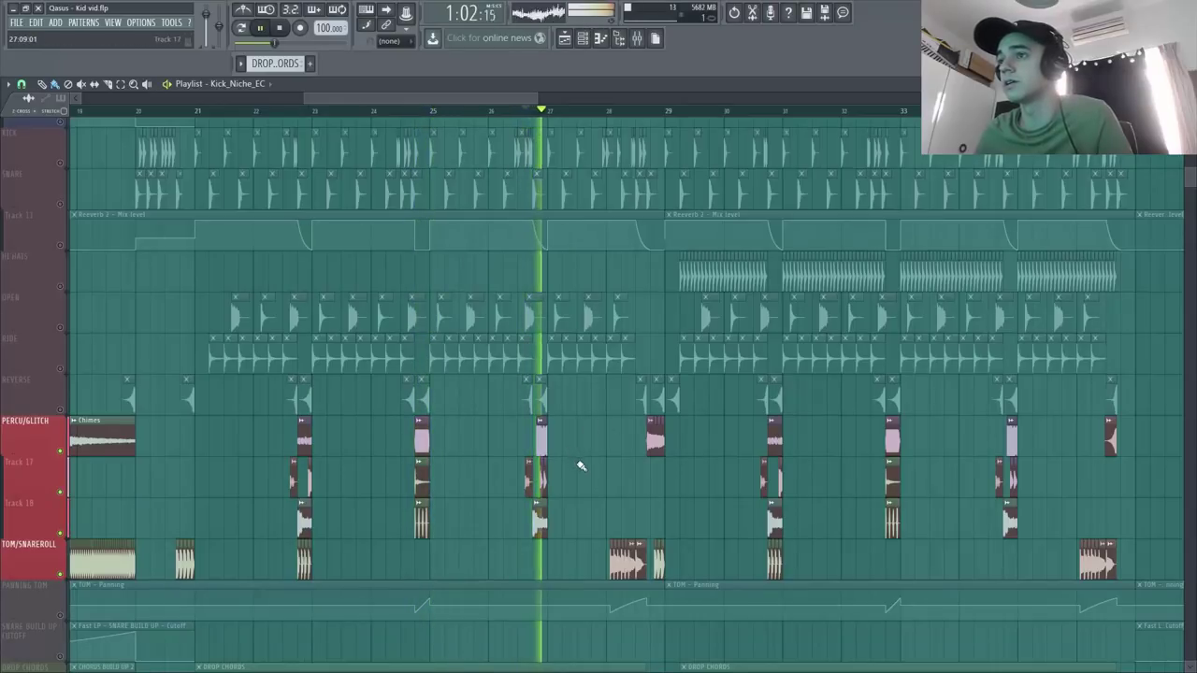
# Check the NeuroBass01_F_Niche_TA sample, then unmute PANNING TOM and SNARE BUILD UP CUTOFF.
pyautogui.doubleClick(543, 441)
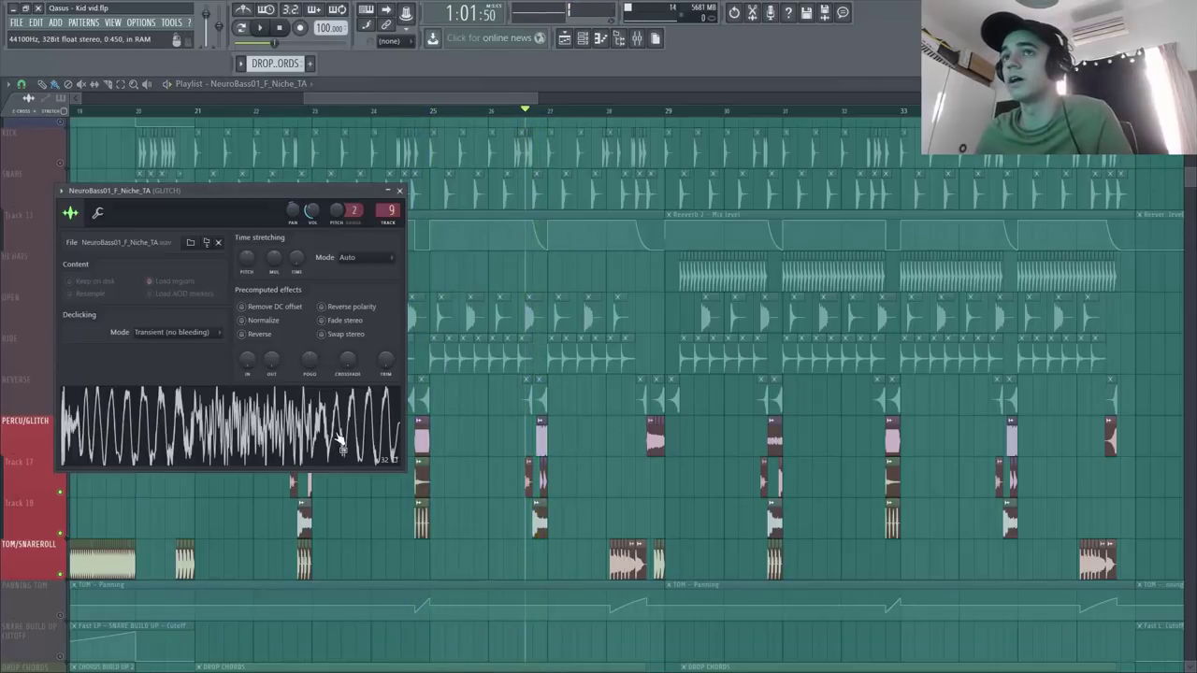
pyautogui.click(400, 191)
pyautogui.press('space')
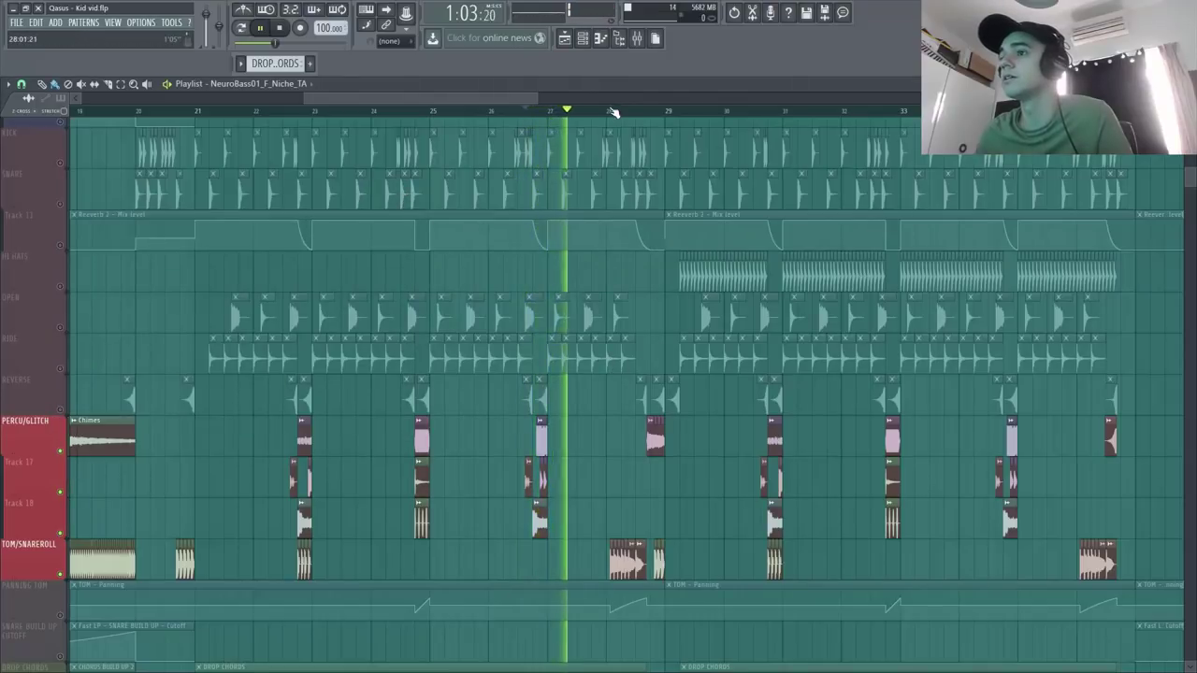
pyautogui.click(60, 615)
pyautogui.click(59, 659)
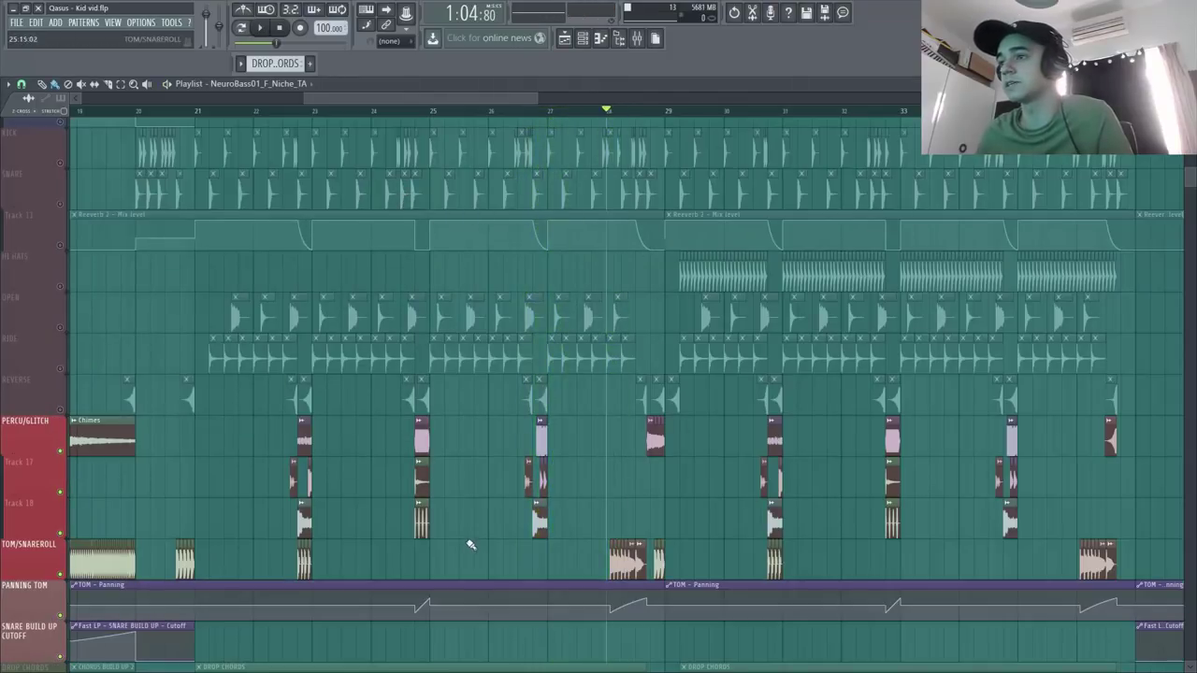
# Inspect the tom and godzilla-roars samples near bar 28.6, then toggle PERCU/GLITCH solo off.
pyautogui.doubleClick(641, 564)
pyautogui.press('space')
pyautogui.click(464, 255)
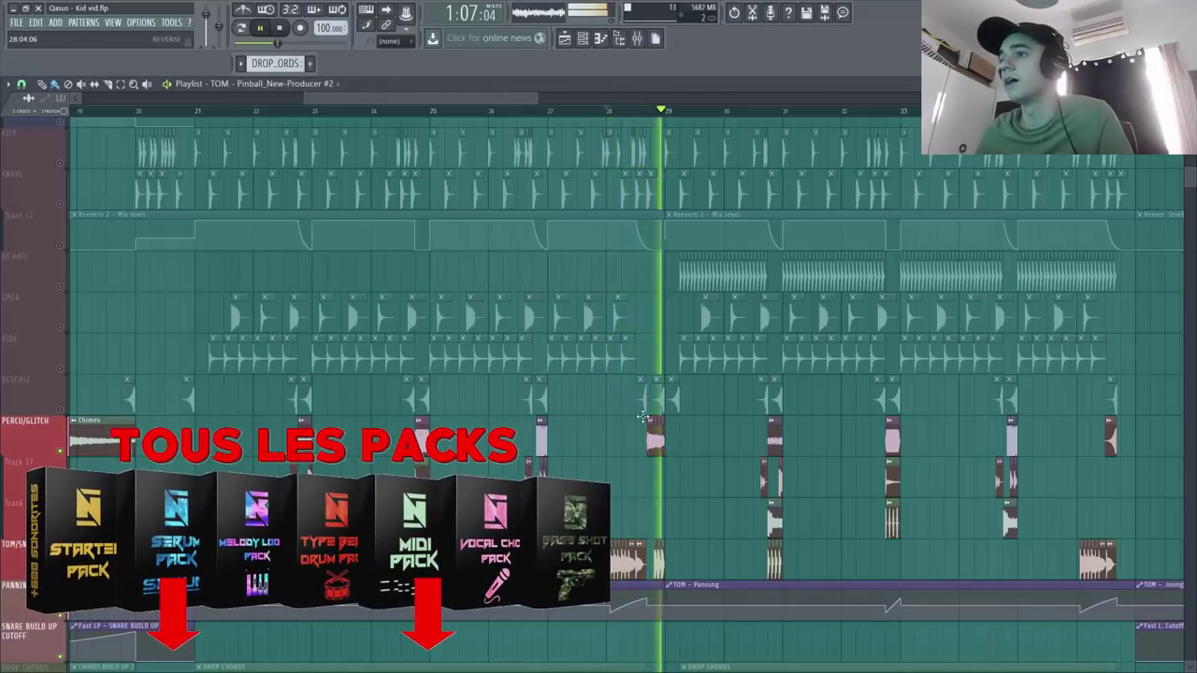
pyautogui.press('space')
pyautogui.click(643, 106)
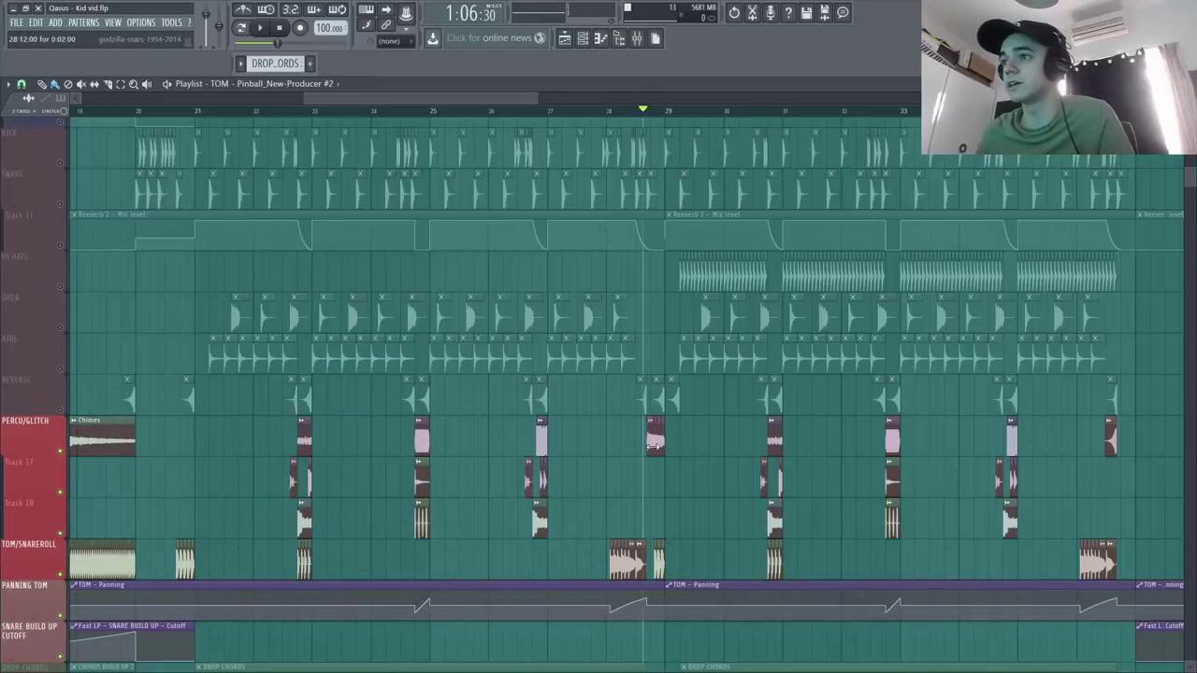
pyautogui.doubleClick(652, 446)
pyautogui.click(433, 225)
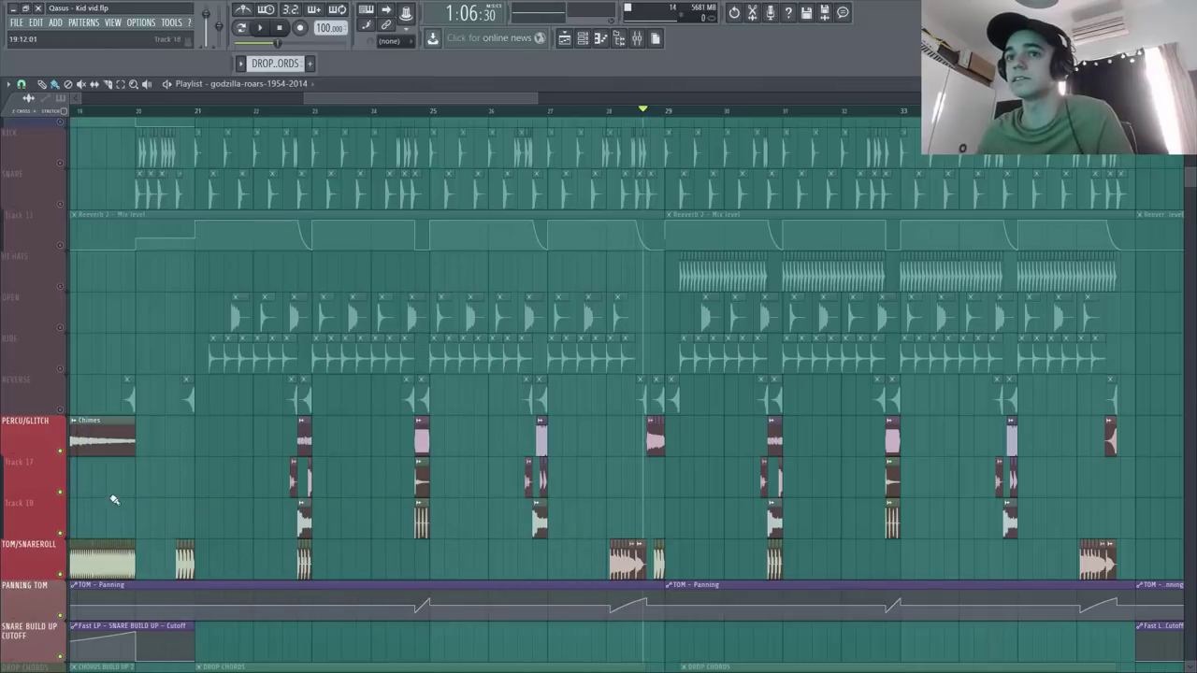
pyautogui.keyDown('ctrl'); pyautogui.click(61, 451); pyautogui.keyUp('ctrl')
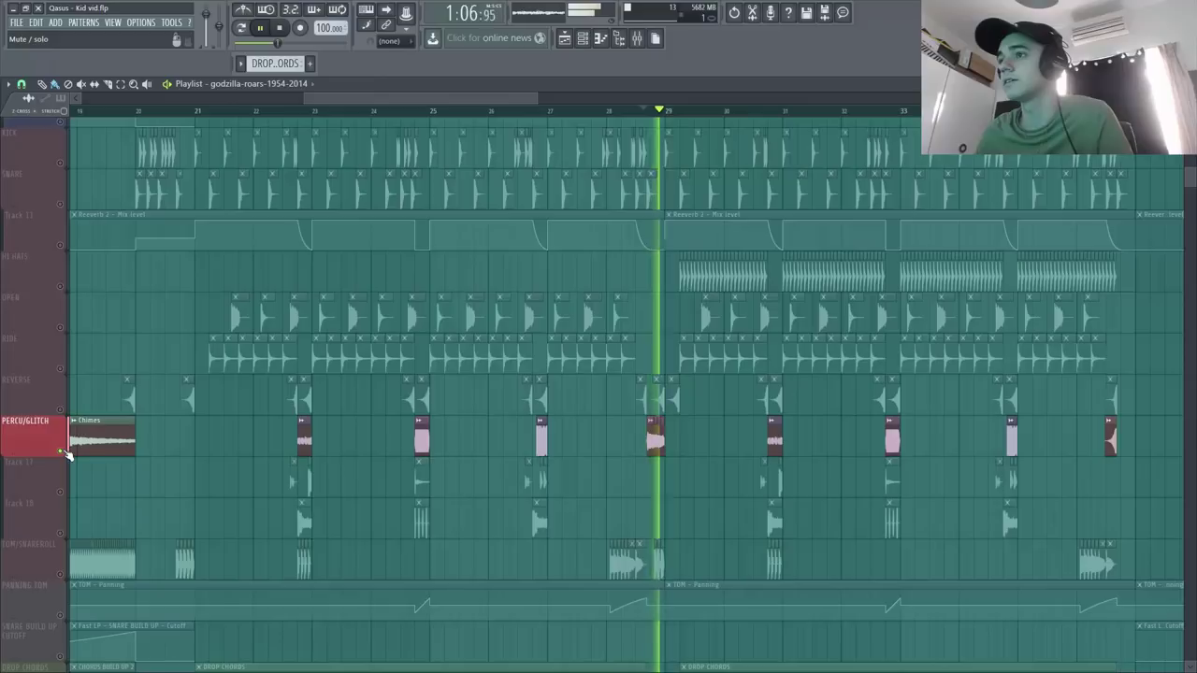
pyautogui.press('space')
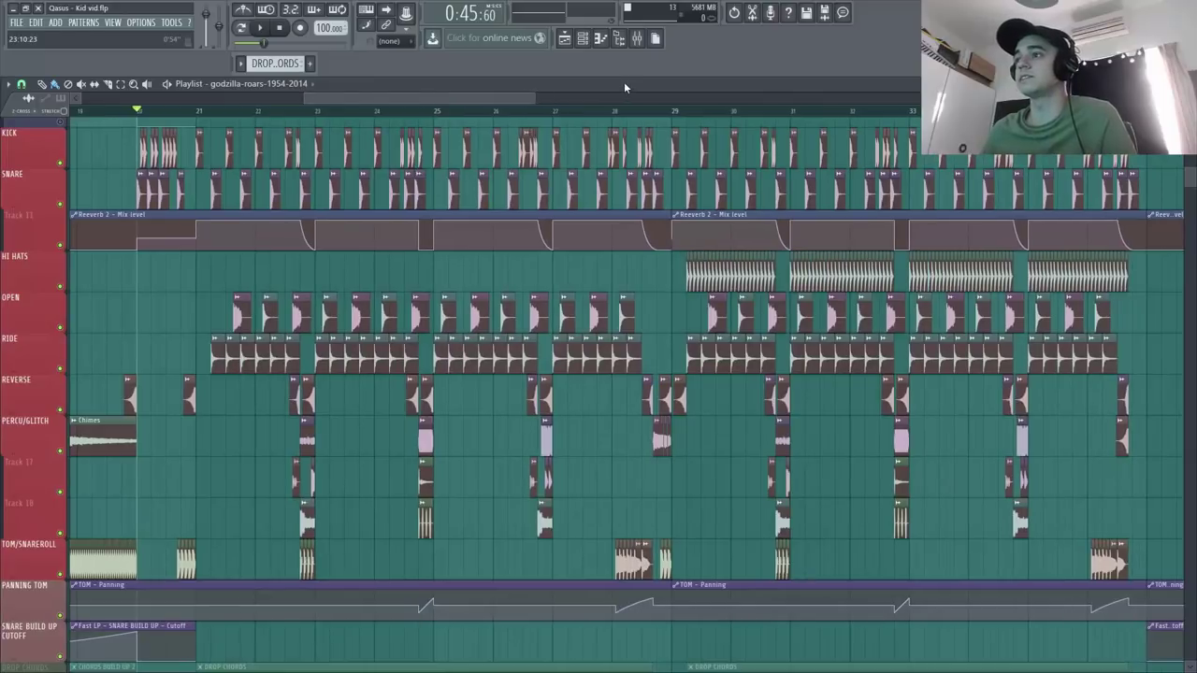
pyautogui.press('space')
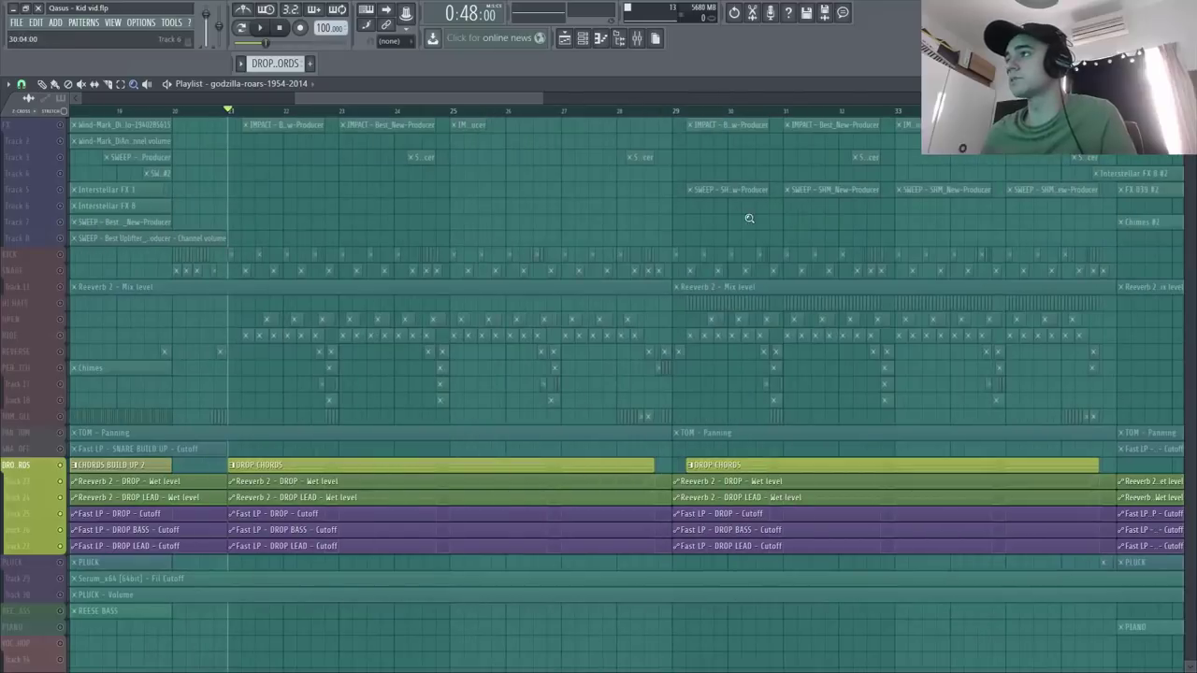
# Solo PERCU/GLITCH, then re-enable the tom, snare and DROP CHORDS tracks.
pyautogui.scroll(5, 777, 253)
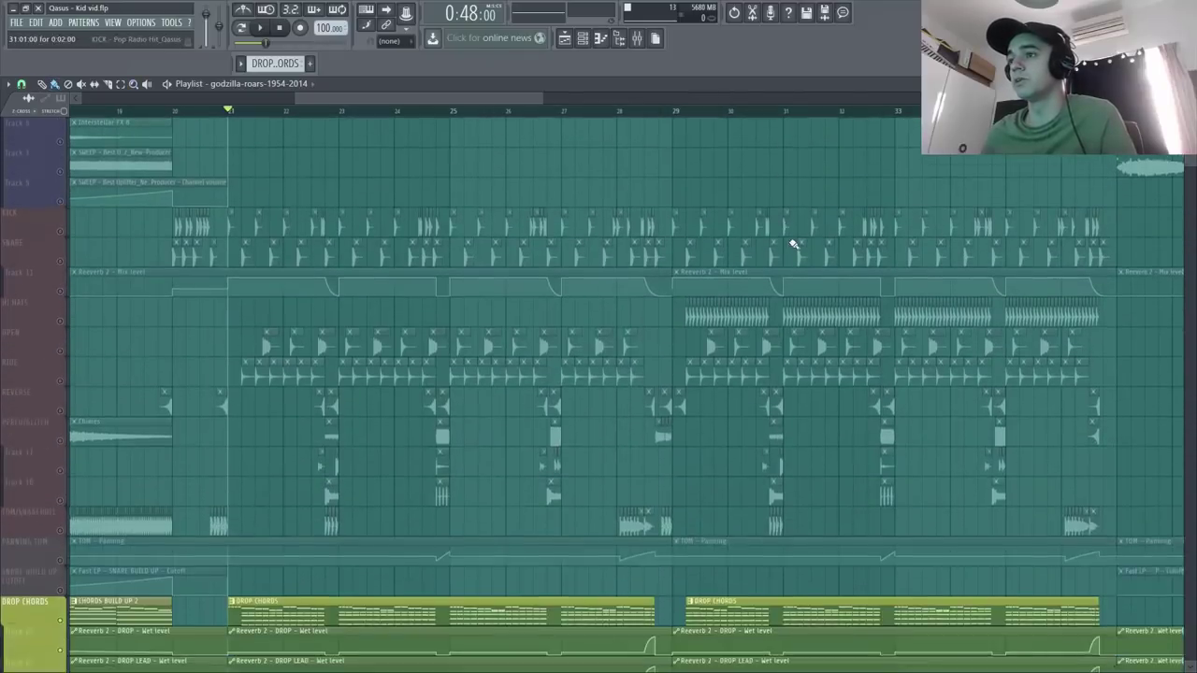
pyautogui.scroll(-5, 777, 253)
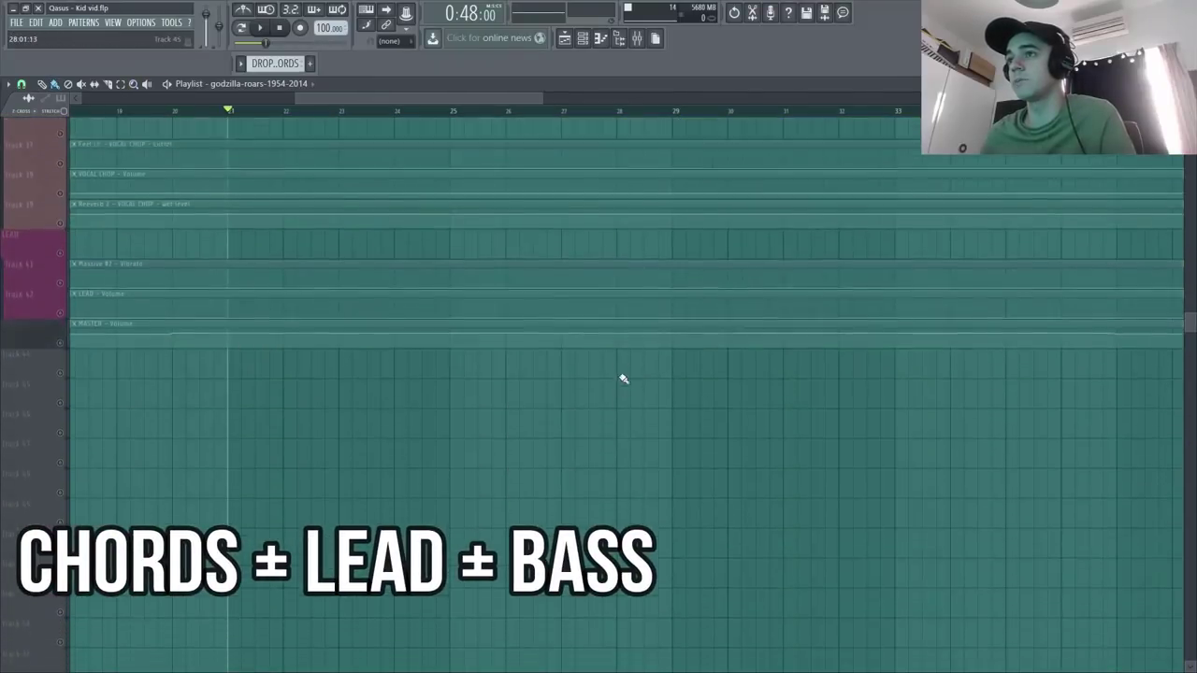
pyautogui.scroll(8, 618, 374)
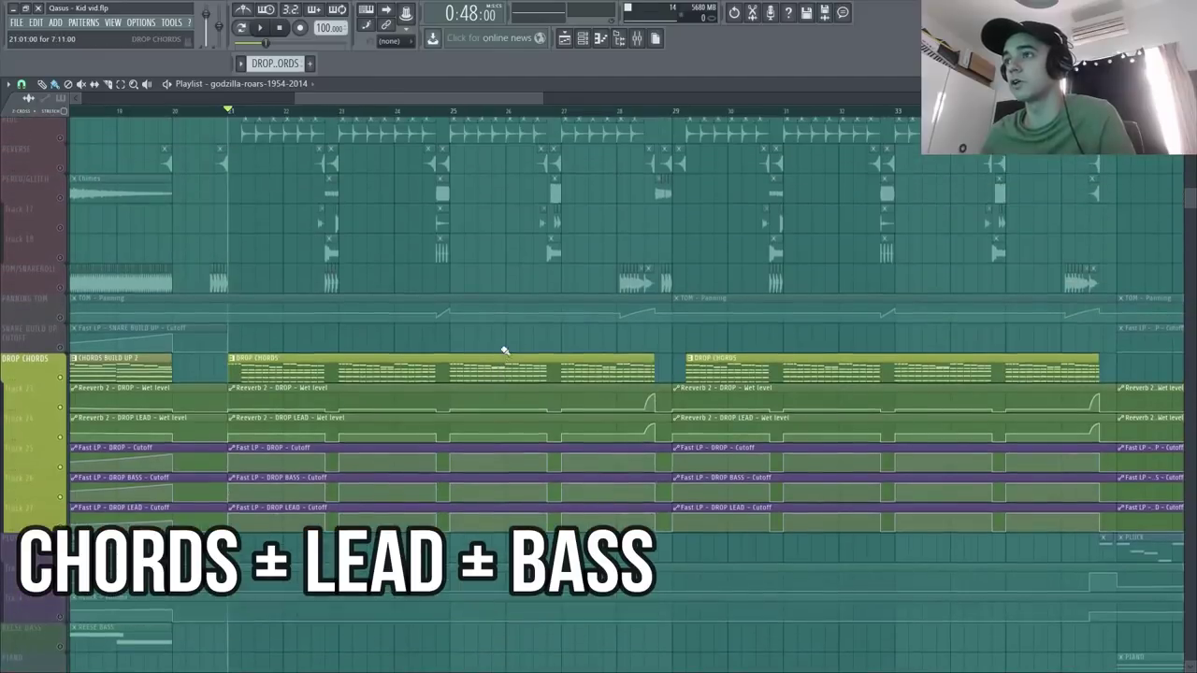
pyautogui.scroll(-3, 515, 372)
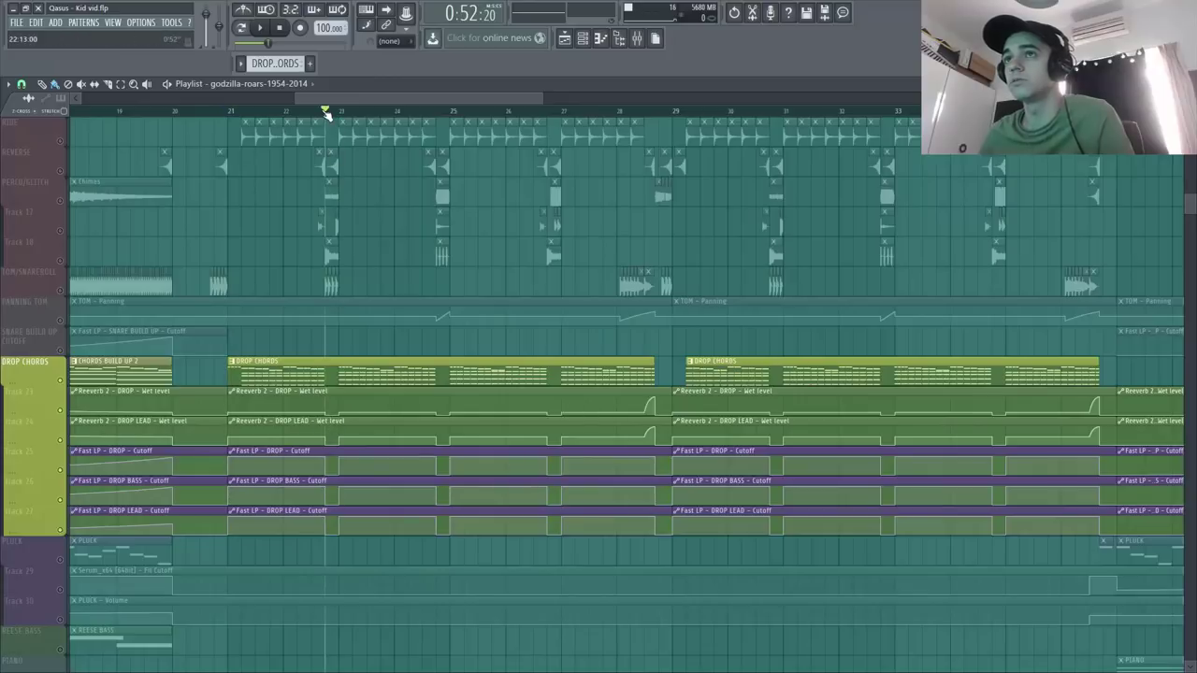
pyautogui.rightClick(63, 200)
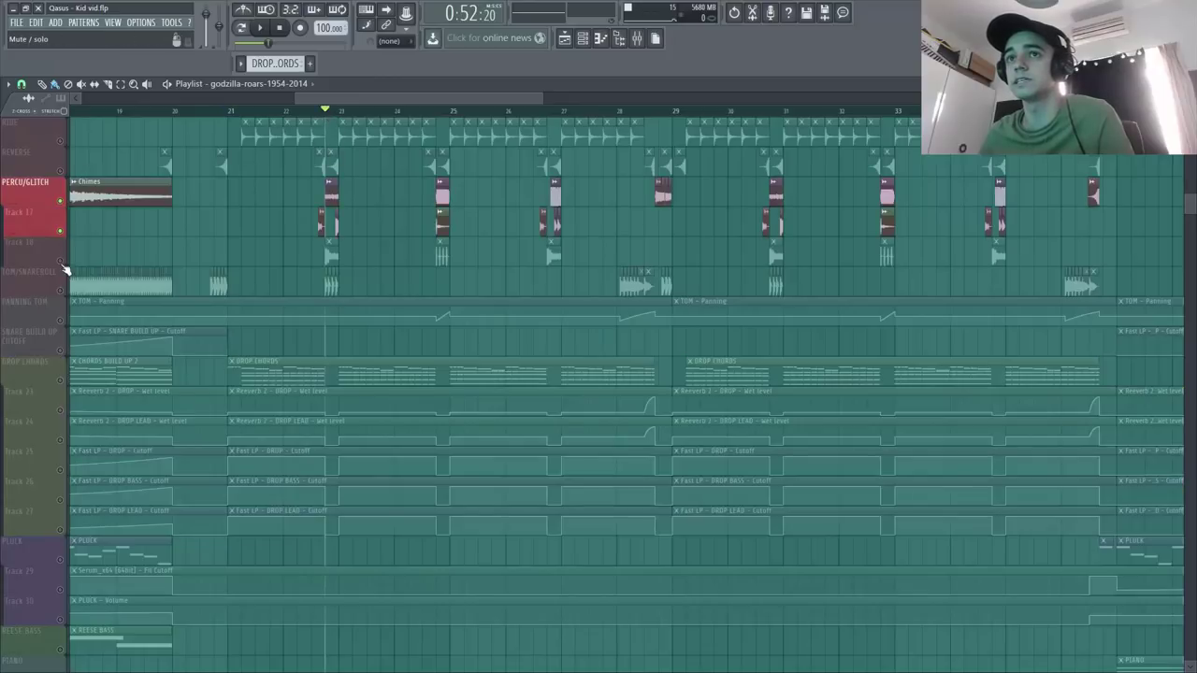
pyautogui.moveTo(62, 272)
pyautogui.mouseDown()
pyautogui.moveTo(66, 388)
pyautogui.moveTo(45, 410)
pyautogui.moveTo(62, 416)
pyautogui.moveTo(65, 525)
pyautogui.mouseUp()
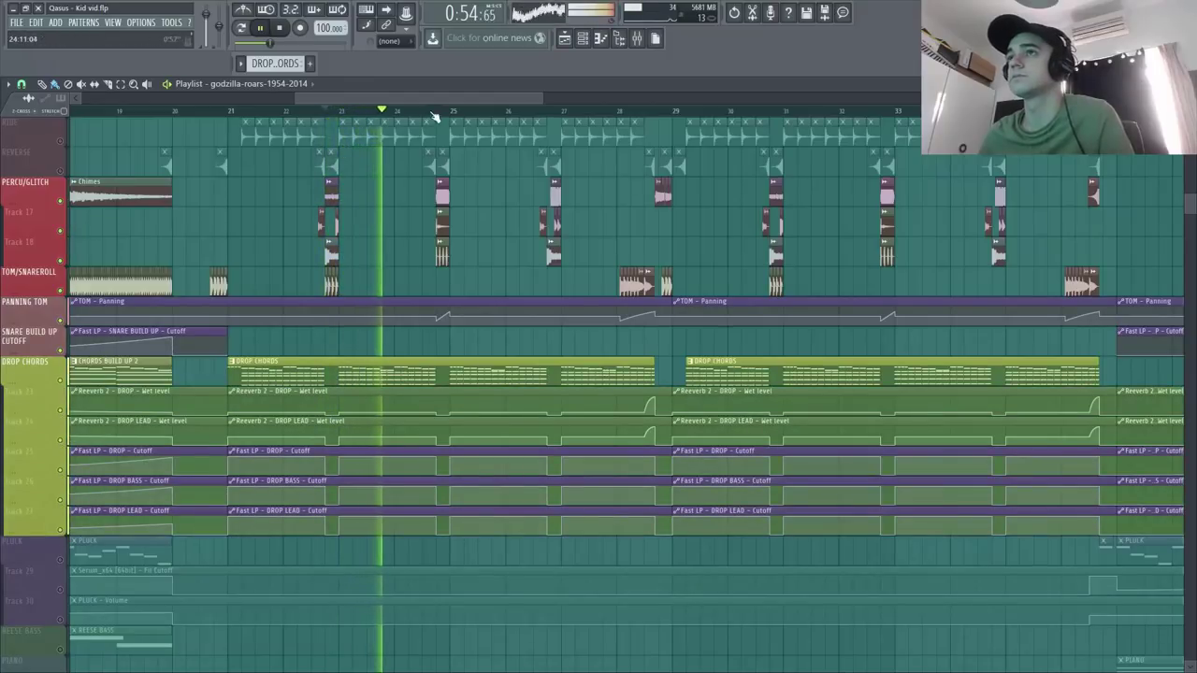
# Skip playback ahead a few bars, stop, and show the DROP CHORDS channels with F6.
pyautogui.moveTo(445, 99); pyautogui.dragTo(434, 99)
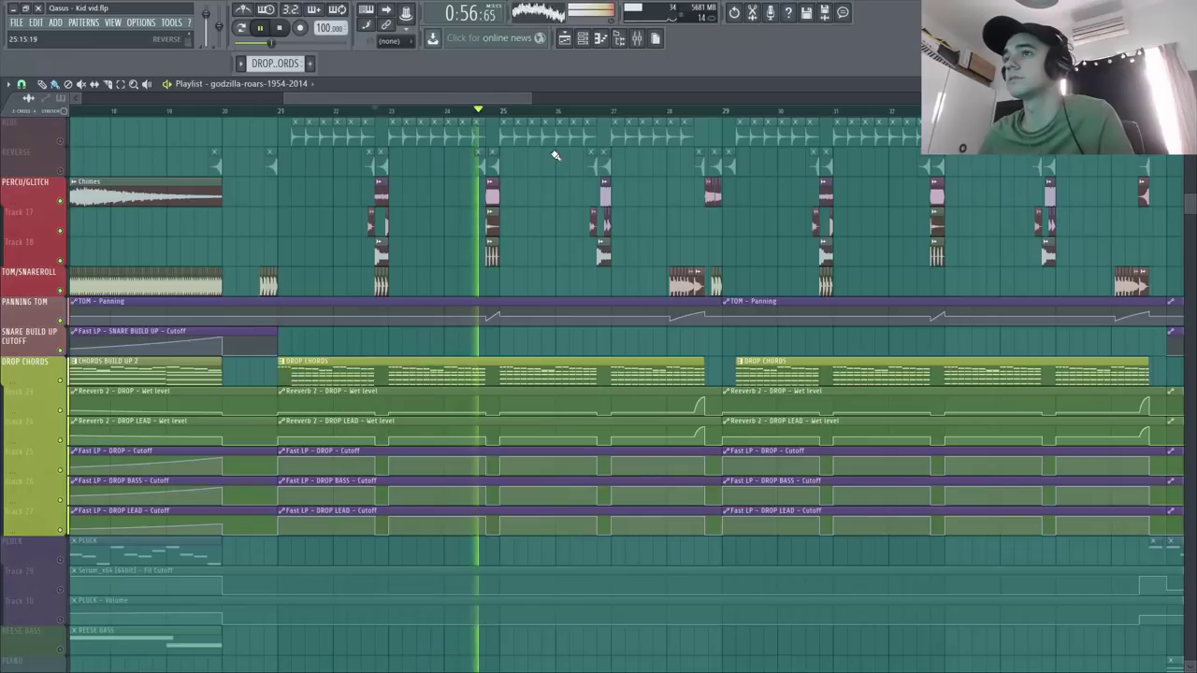
pyautogui.click(576, 110)
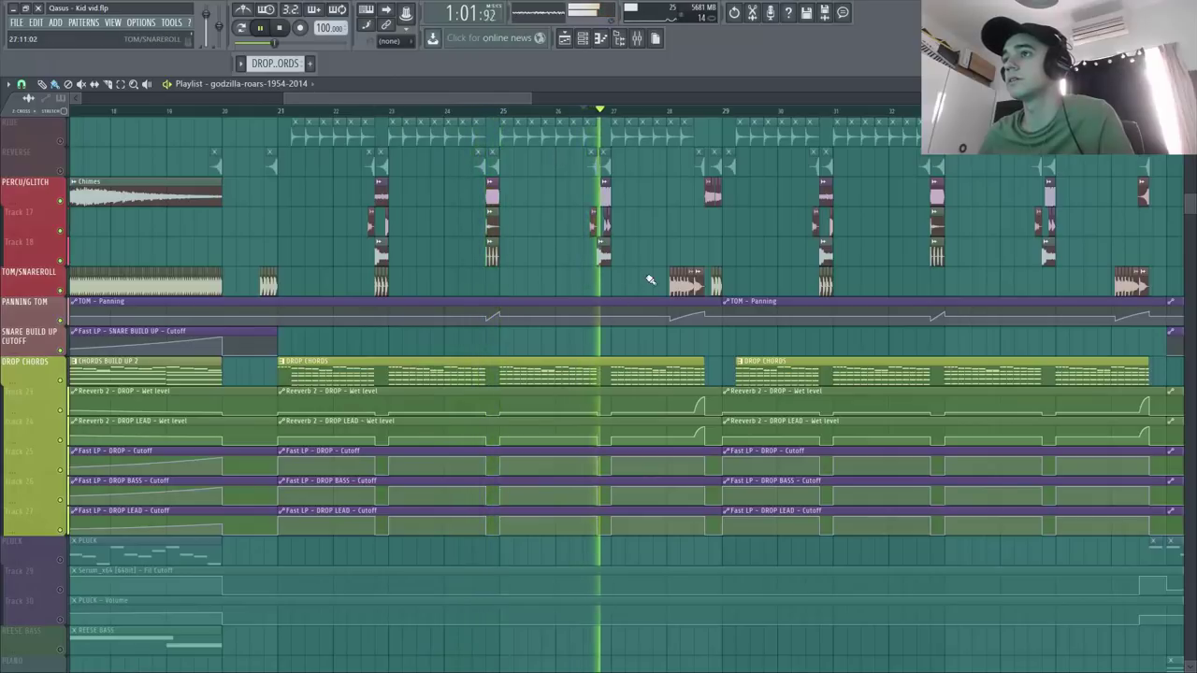
pyautogui.press('space')
pyautogui.press('F6')
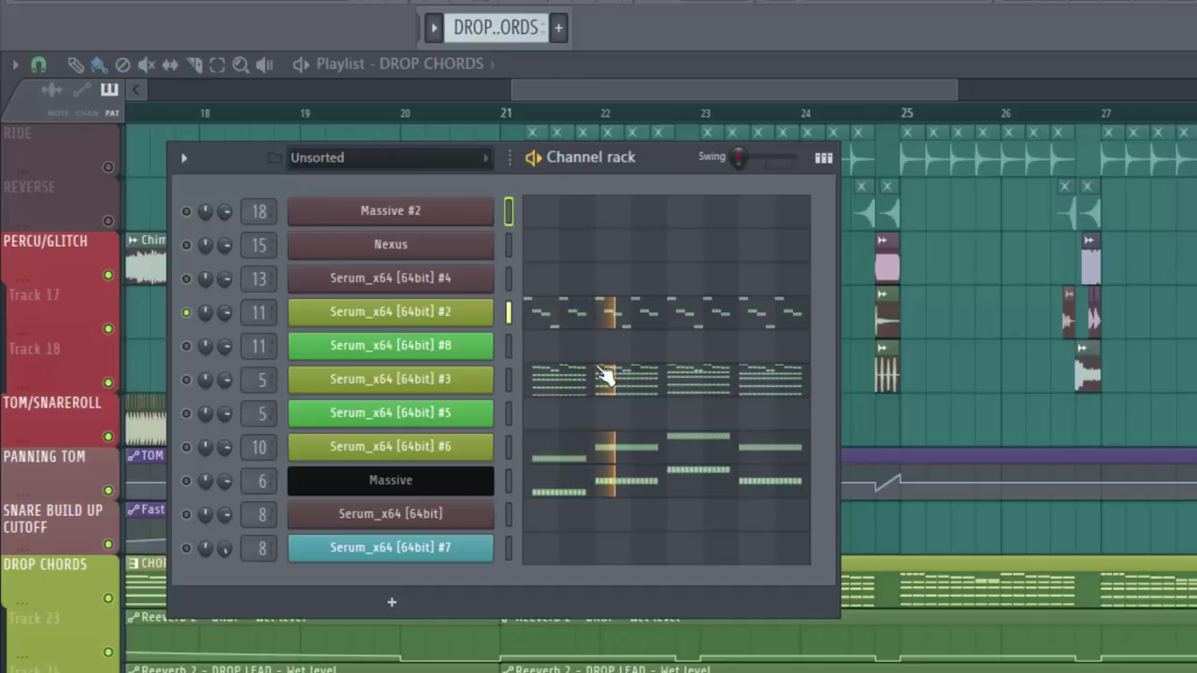
# Solo the Serum_x64 #3 and Massive chord layers in turn, then unmute all channels.
pyautogui.rightClick(187, 381)
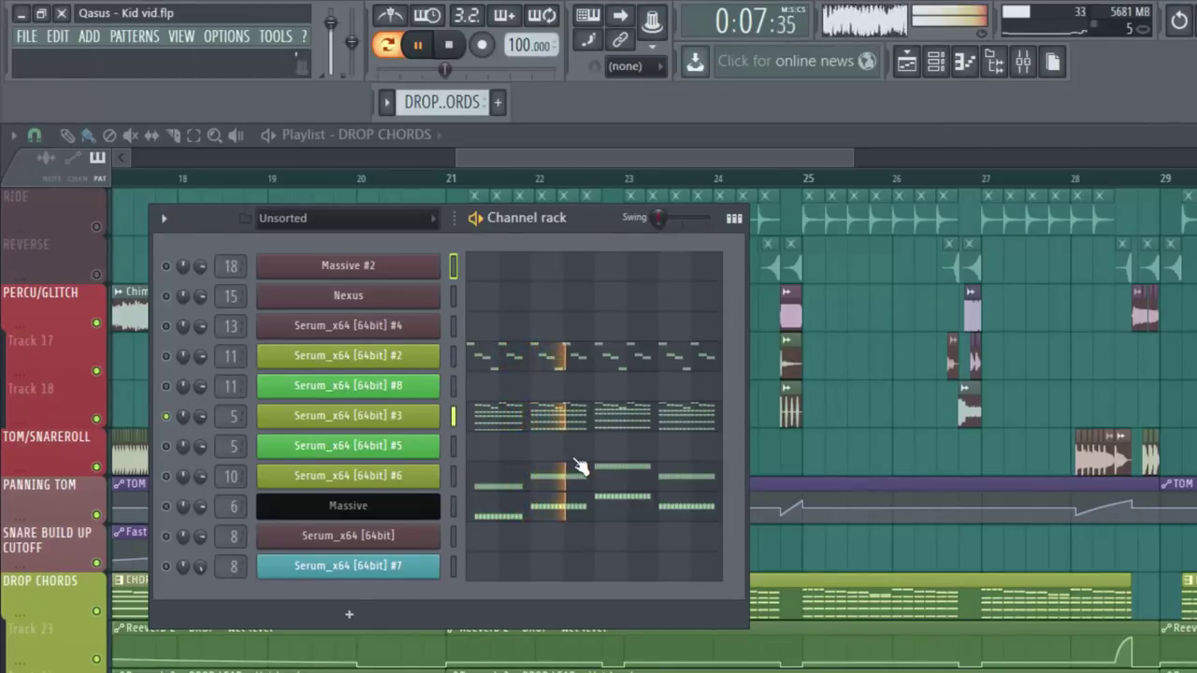
pyautogui.press('space')
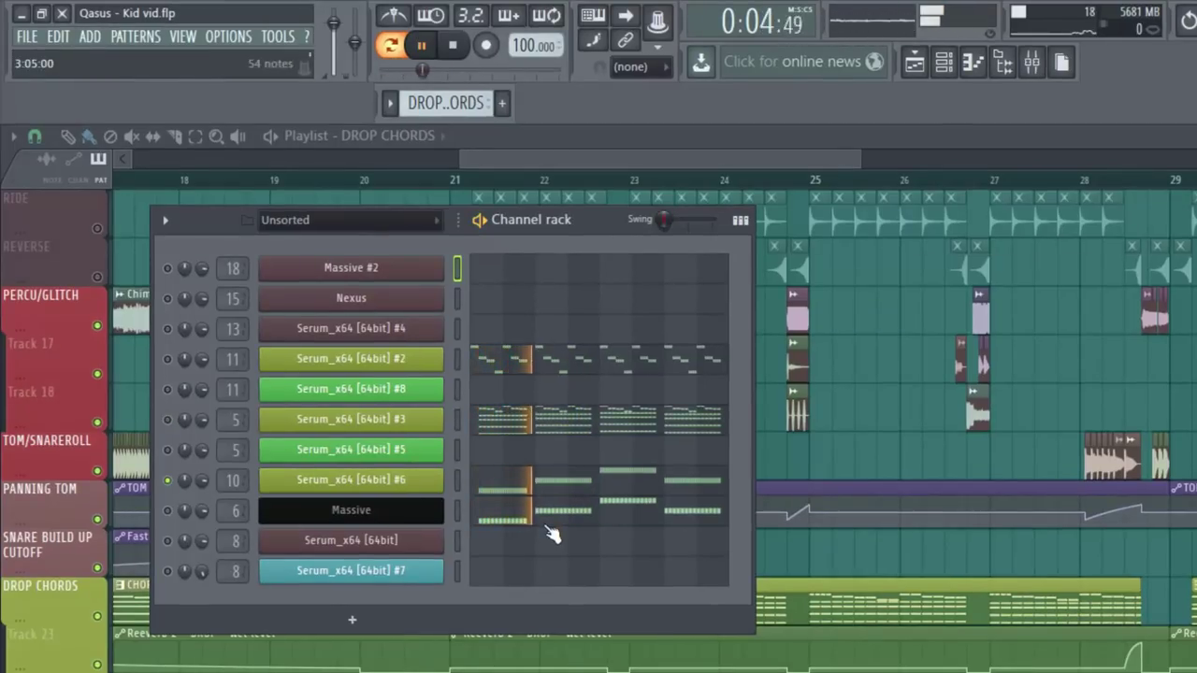
pyautogui.click(174, 516)
pyautogui.press('space')
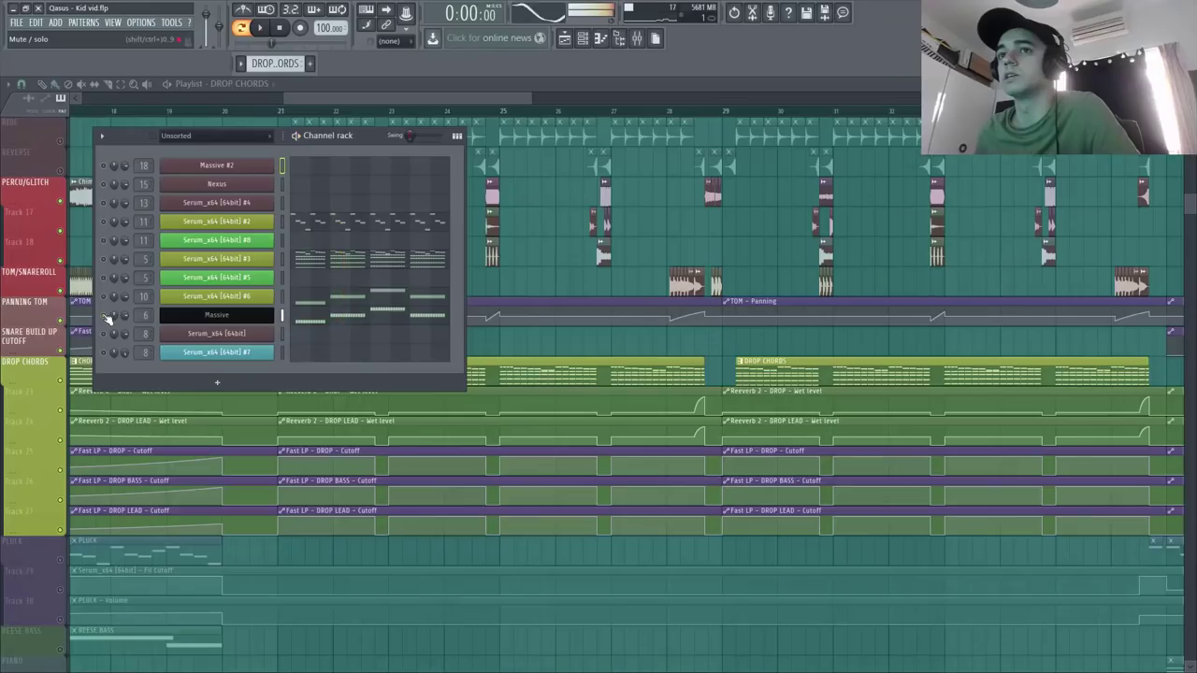
pyautogui.rightClick(176, 532)
pyautogui.click(252, 563)
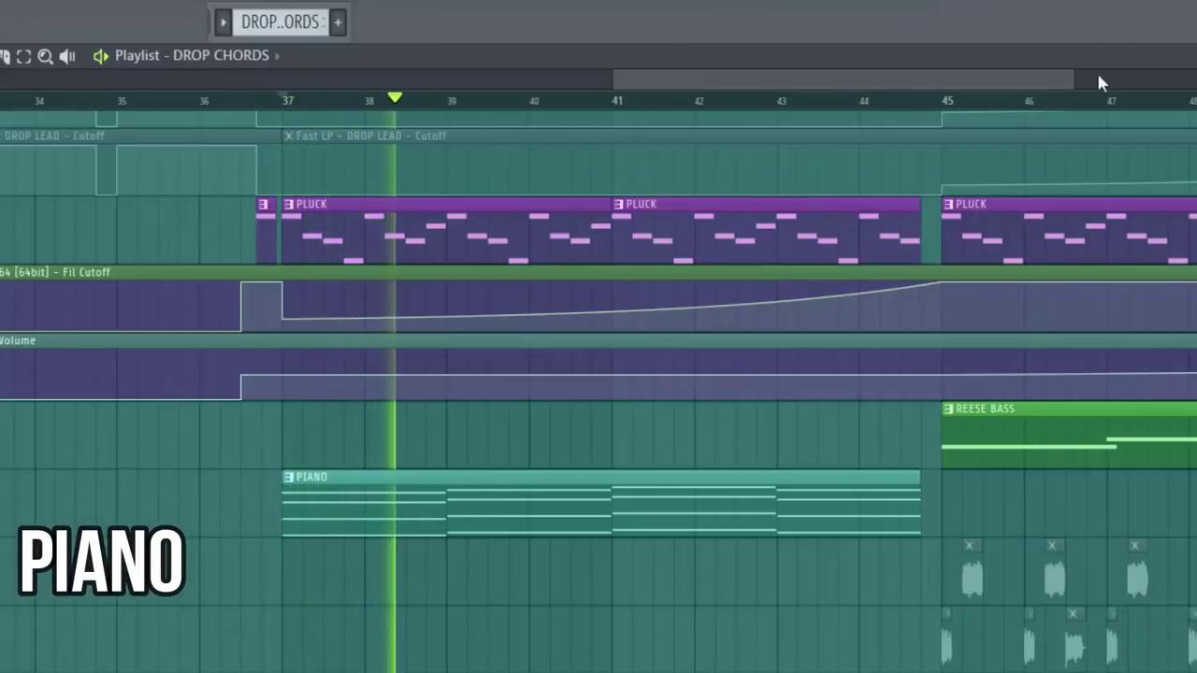
# Solo the VOCAL CHOP track together with its vocal sample tracks below it.
pyautogui.moveTo(1077, 82)
pyautogui.mouseDown()
pyautogui.moveTo(1096, 87)
pyautogui.moveTo(1037, 83)
pyautogui.moveTo(1063, 84)
pyautogui.mouseUp()
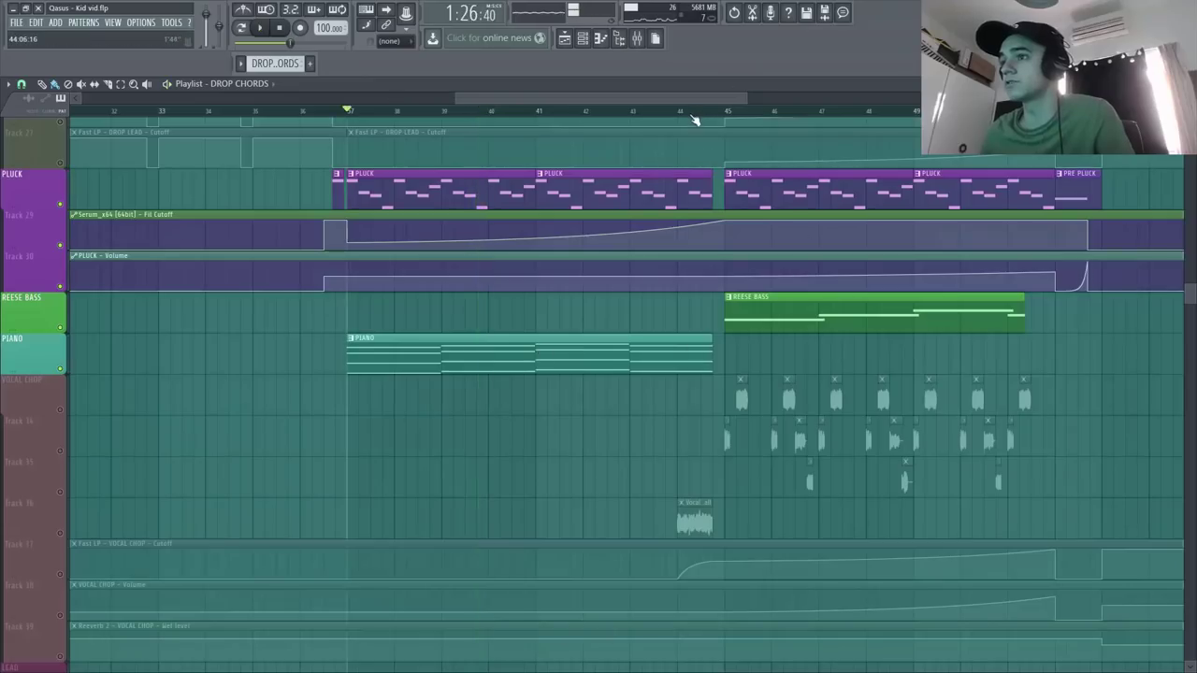
pyautogui.rightClick(59, 412)
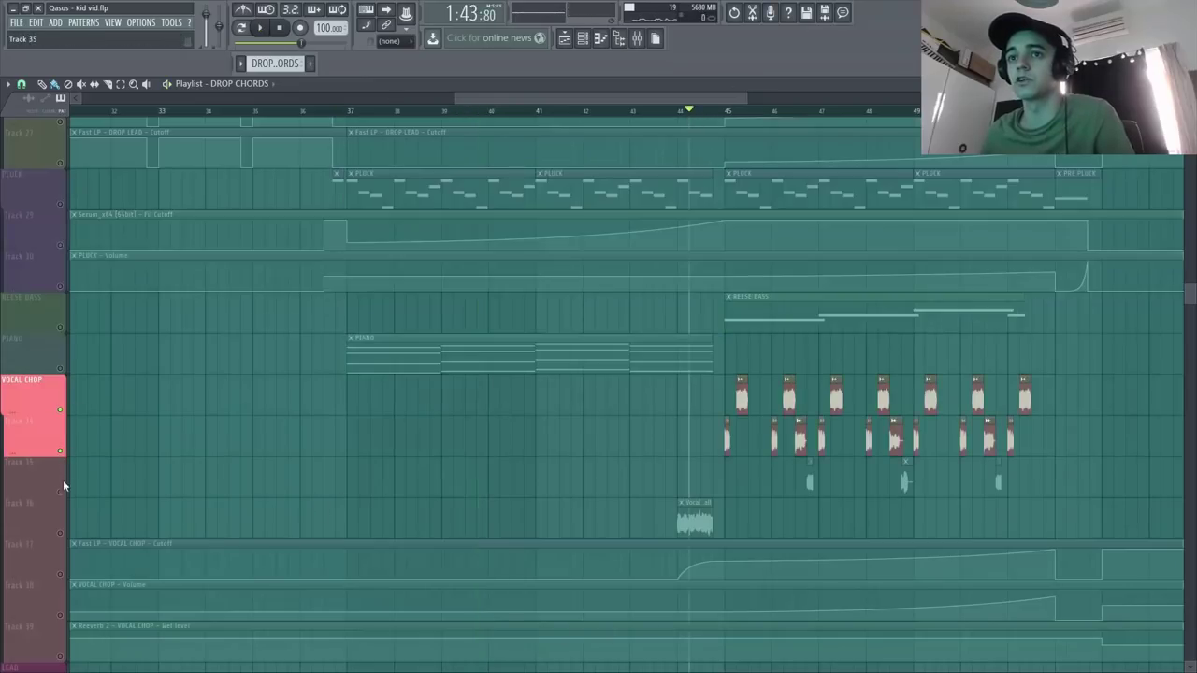
pyautogui.moveTo(67, 491); pyautogui.dragTo(60, 656)
# Zoom in and scroll the playlist to show the arrangement from bar 43 onward.
pyautogui.moveTo(587, 98); pyautogui.dragTo(673, 99)
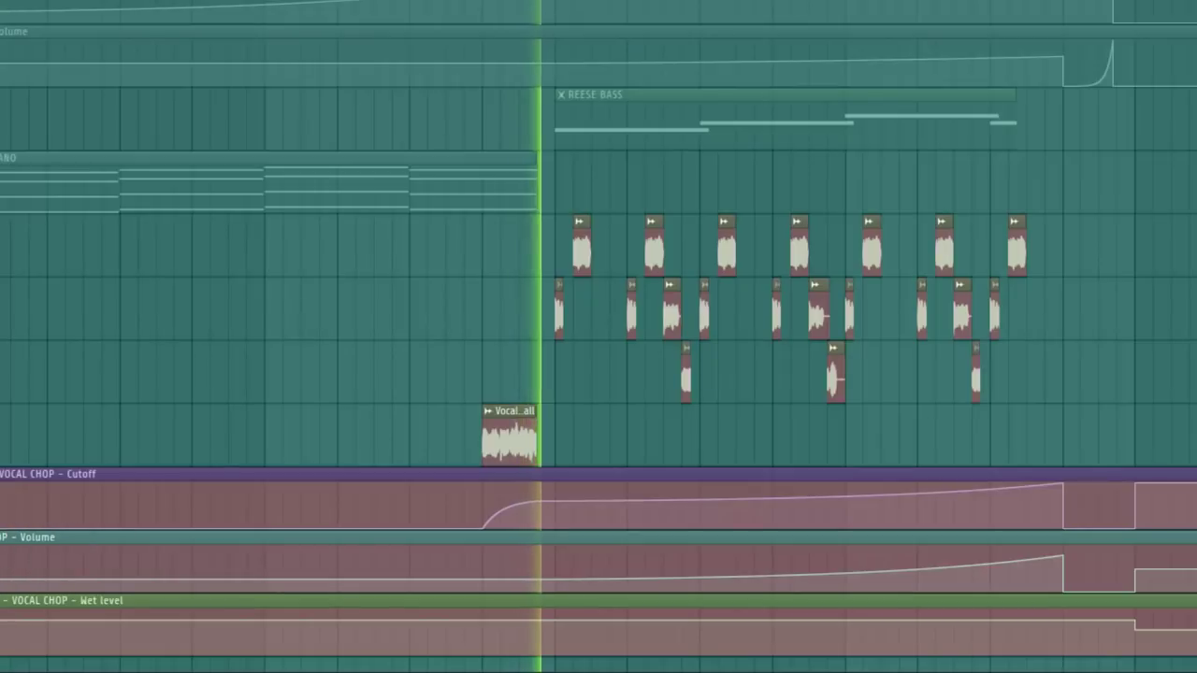
pyautogui.scroll(3, 890, 2)
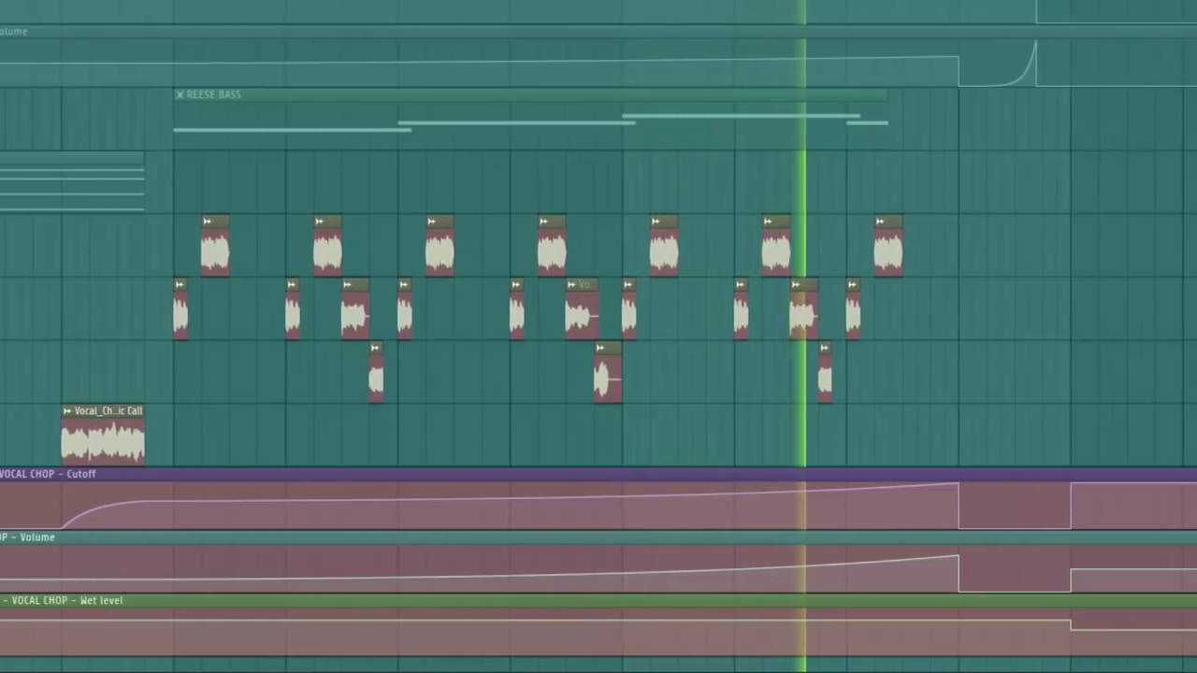
pyautogui.scroll(-3, 599, 280)
pyautogui.scroll(-5, 771, 239)
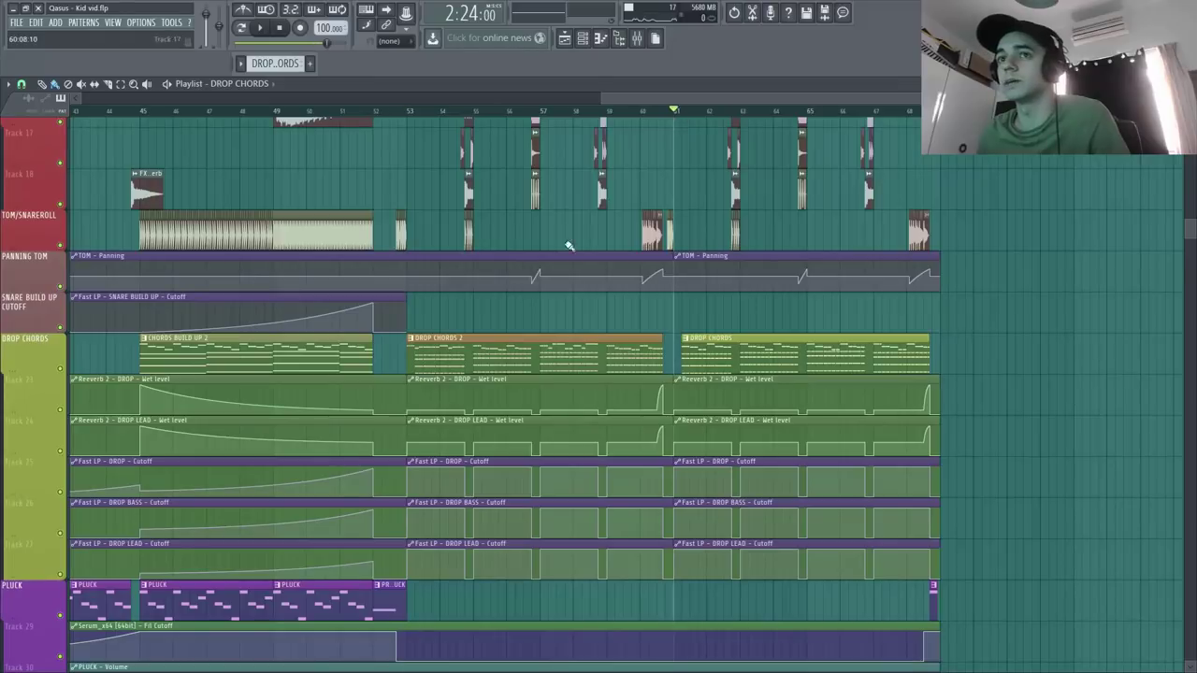
# Solo the DROP CHORDS track and play it from bar 53, then stop playback.
pyautogui.rightClick(61, 369)
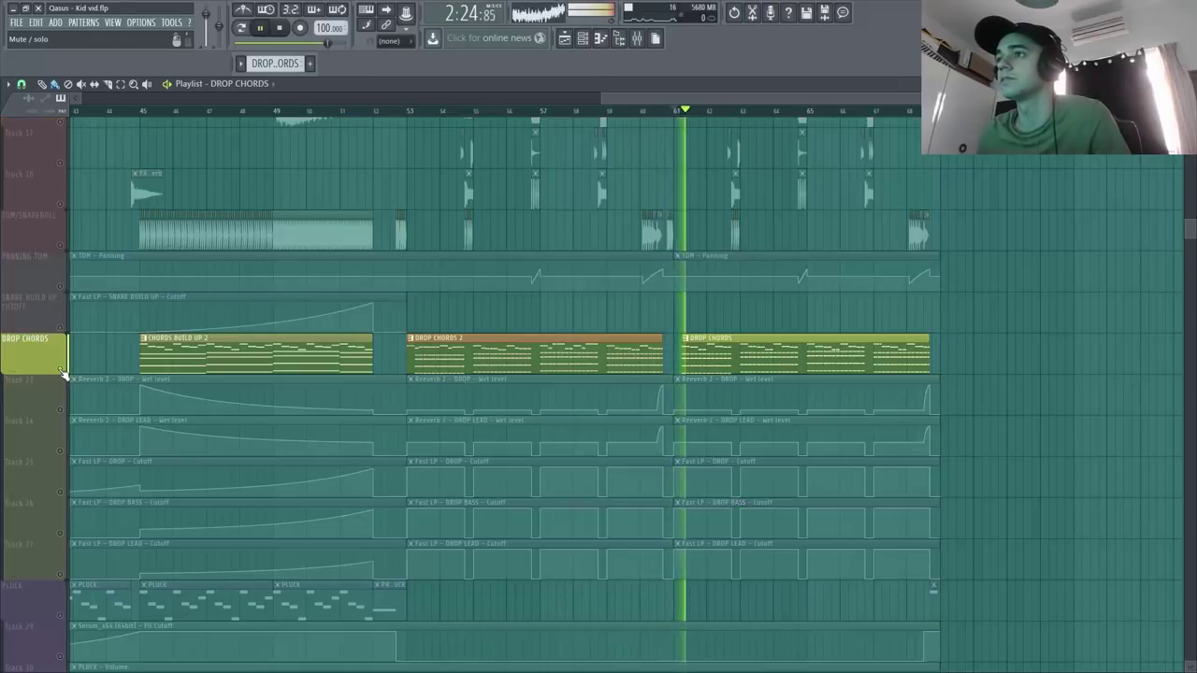
pyautogui.click(409, 111)
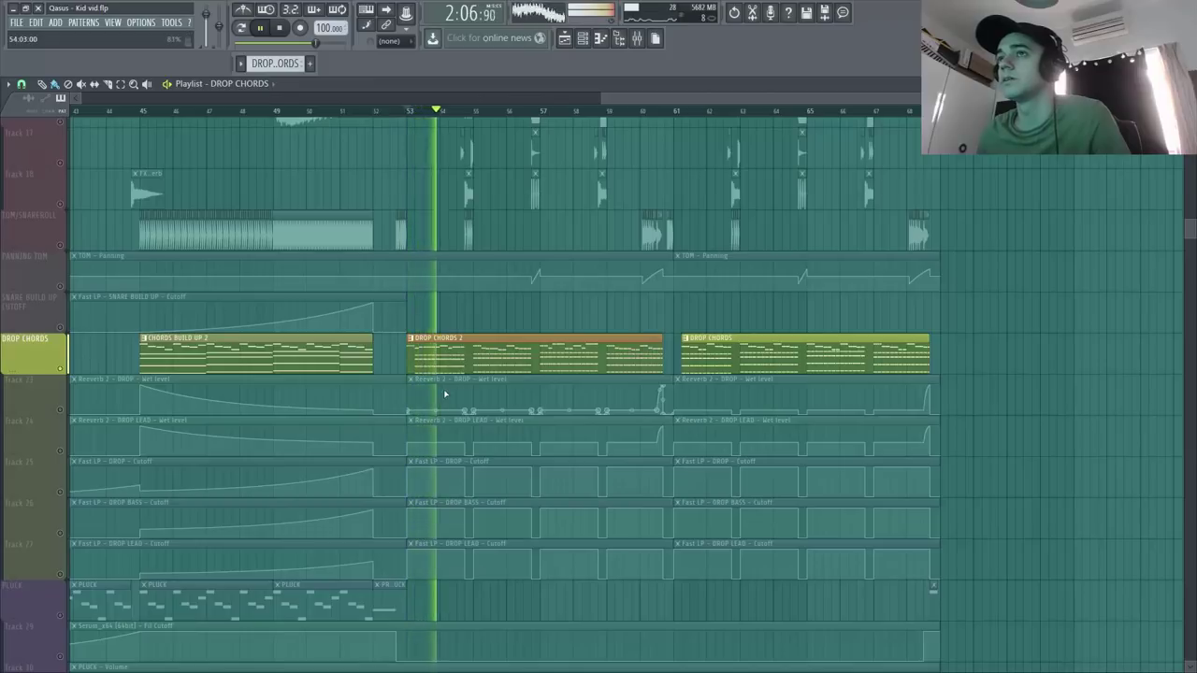
pyautogui.press('space')
pyautogui.scroll(-6, 468, 375)
pyautogui.scroll(4, 500, 363)
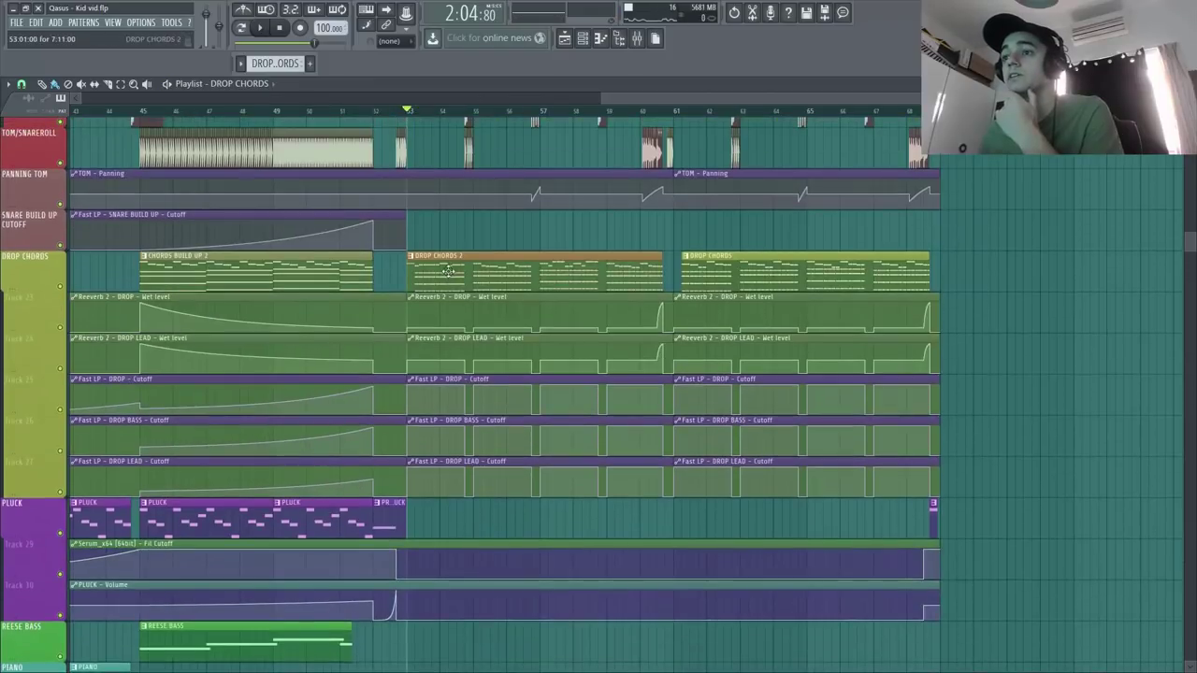
pyautogui.scroll(-13, 449, 272)
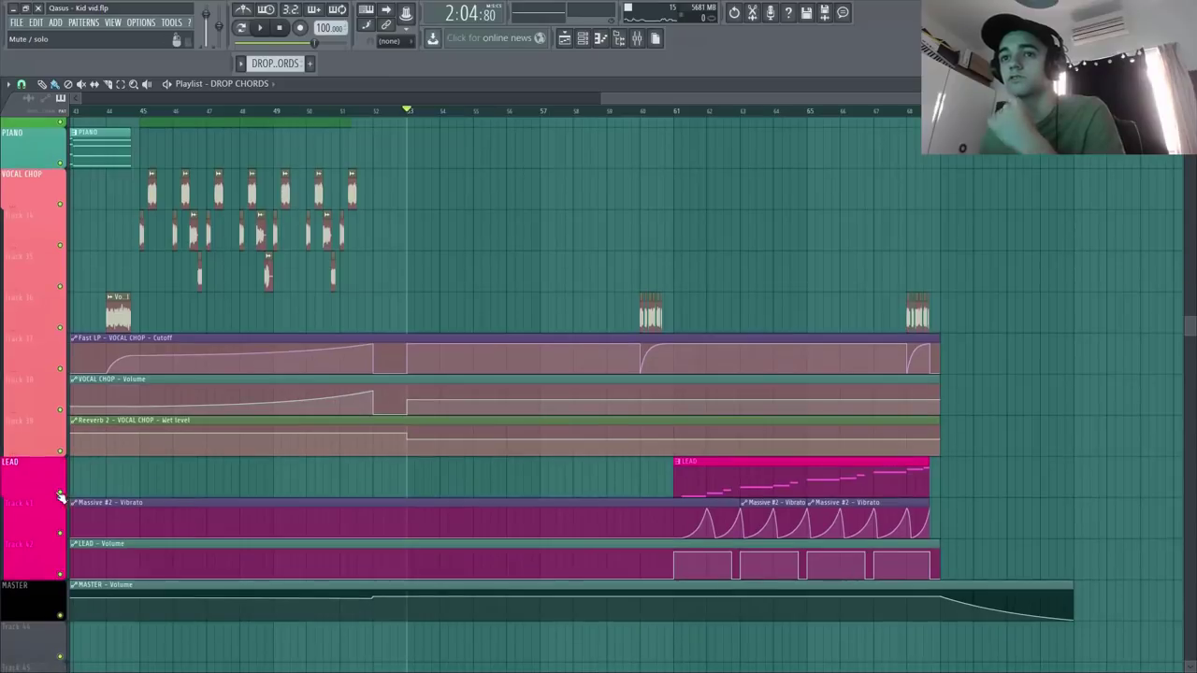
# Select the LEAD track and its automation lanes.
pyautogui.moveTo(65, 523); pyautogui.dragTo(64, 572)
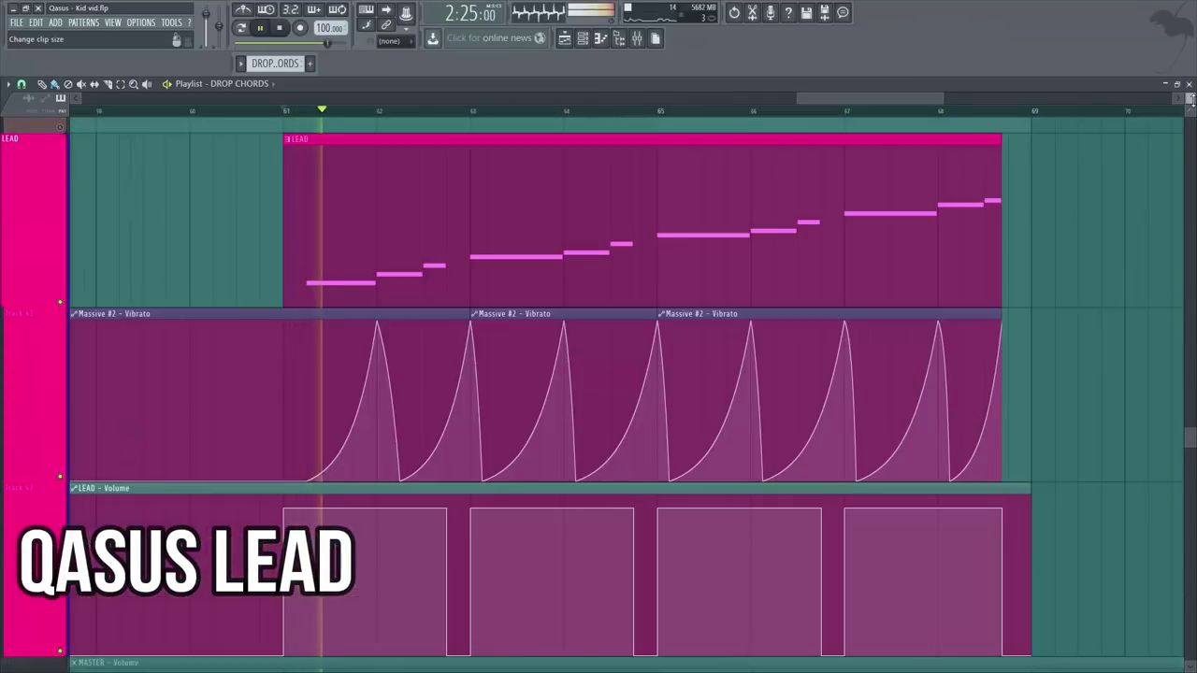
pyautogui.scroll(2, 598, 374)
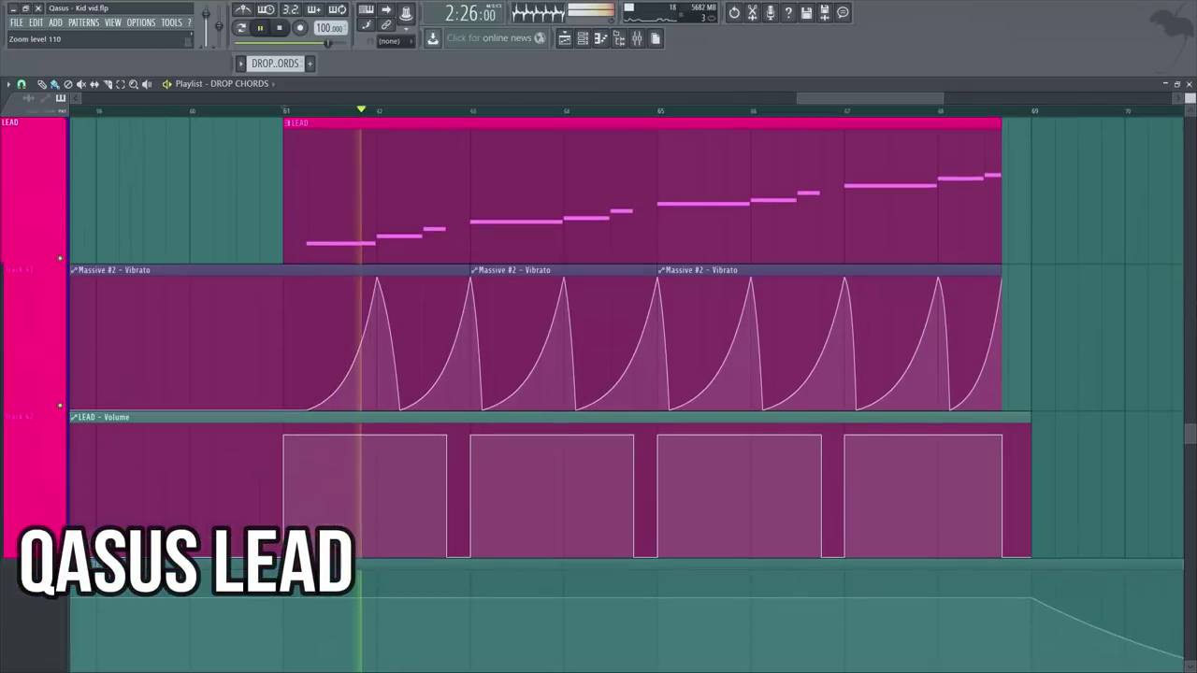
pyautogui.scroll(-2, 1066, 225)
pyautogui.scroll(3, 1066, 224)
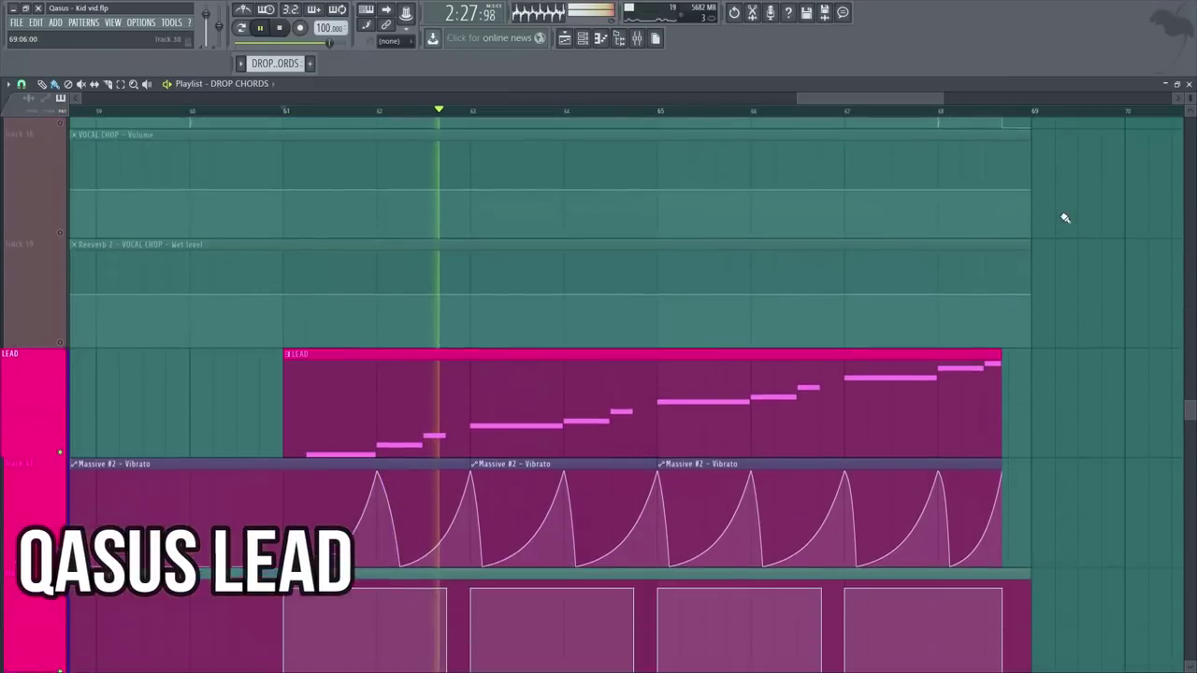
pyautogui.scroll(-1, 1065, 217)
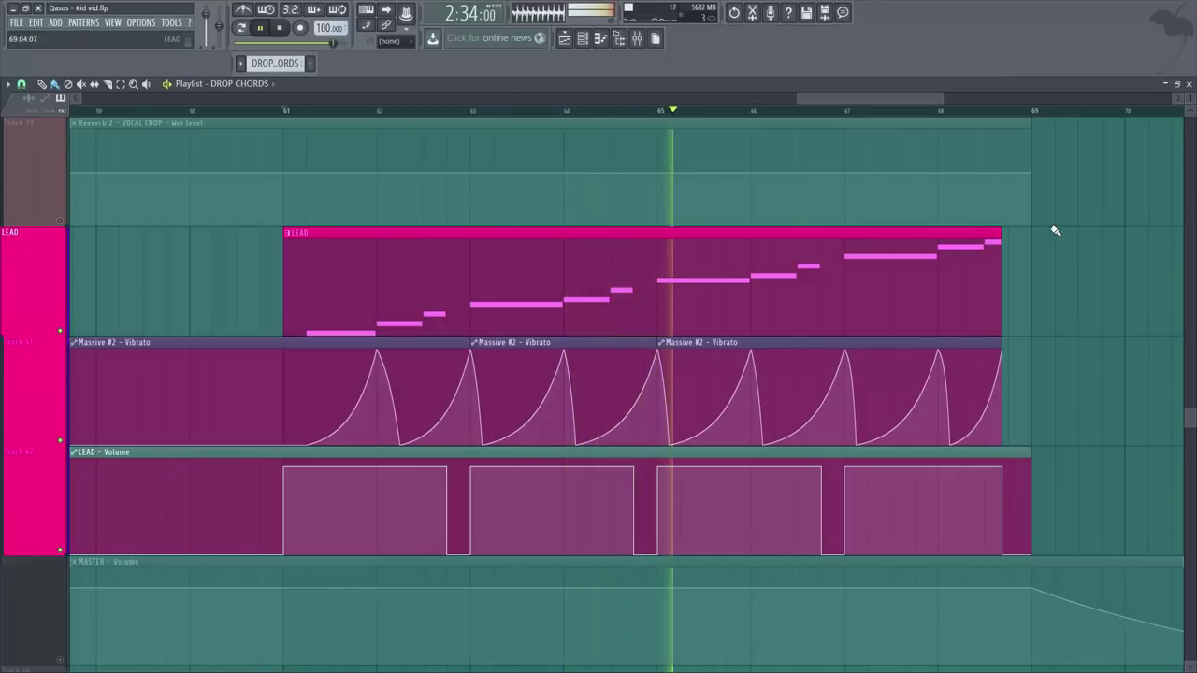
pyautogui.scroll(1, 769, 347)
pyautogui.scroll(-1, 769, 347)
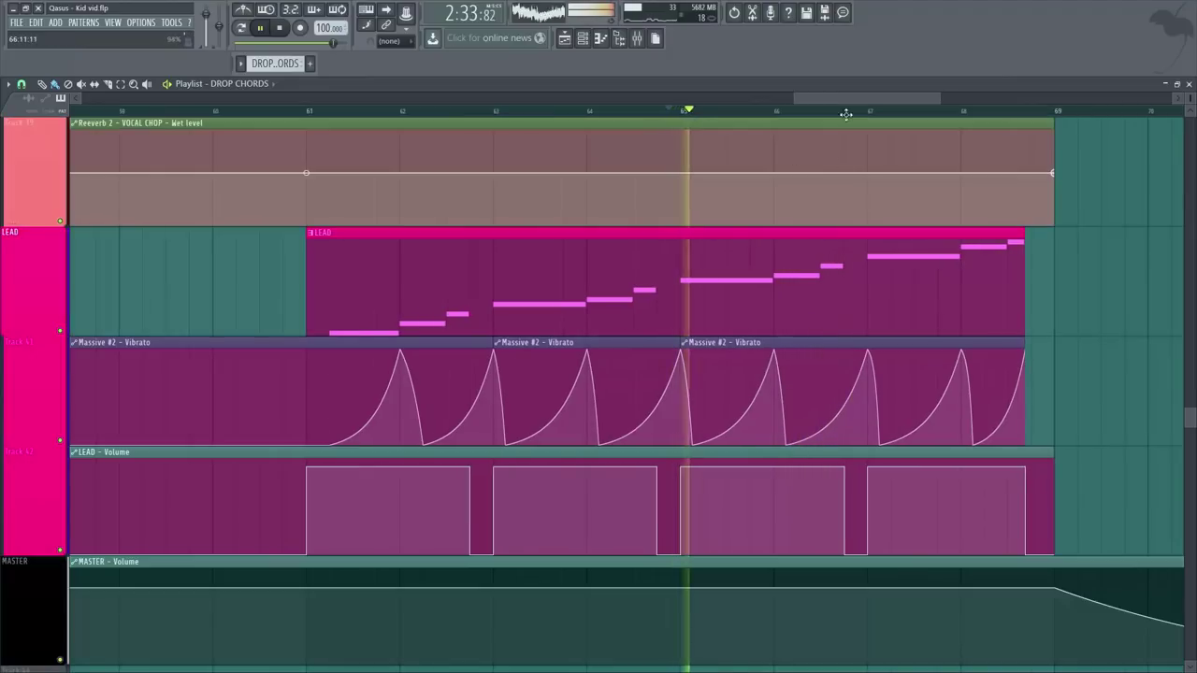
# Zoom out to the whole song, then zoom in on the final bars from bar 61.
pyautogui.press('z')
pyautogui.click(924, 270)
pyautogui.moveTo(930, 174); pyautogui.dragTo(1099, 477)
pyautogui.scroll(-1, 916, 446)
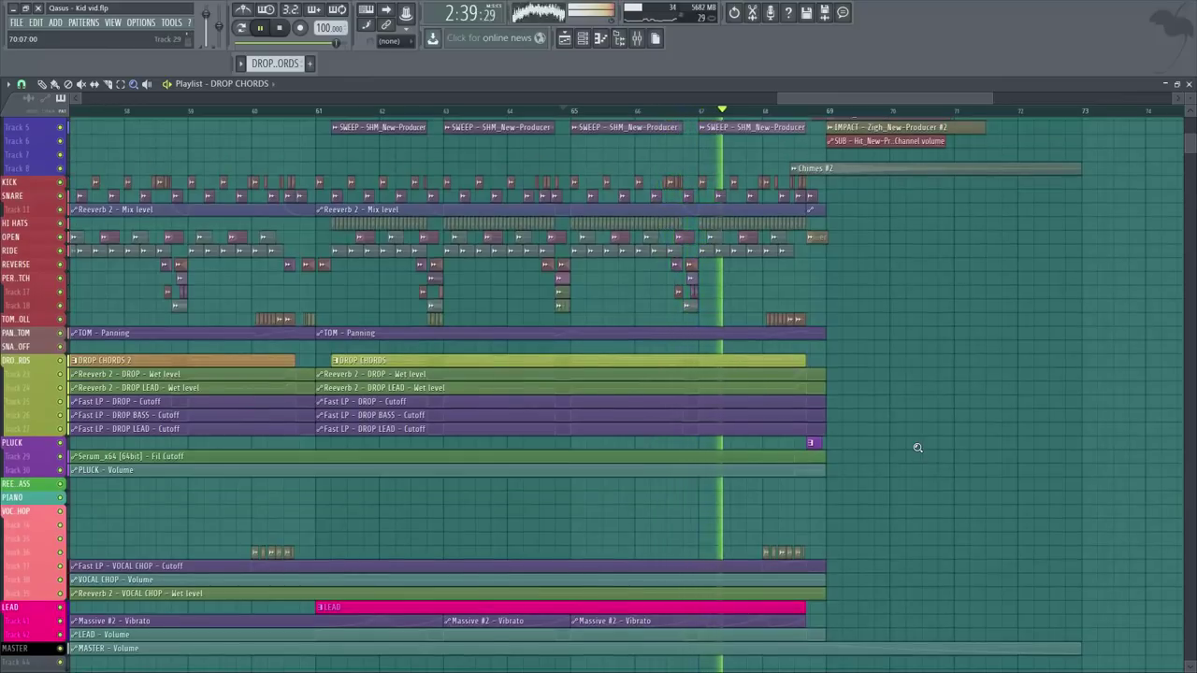
pyautogui.scroll(1, 917, 448)
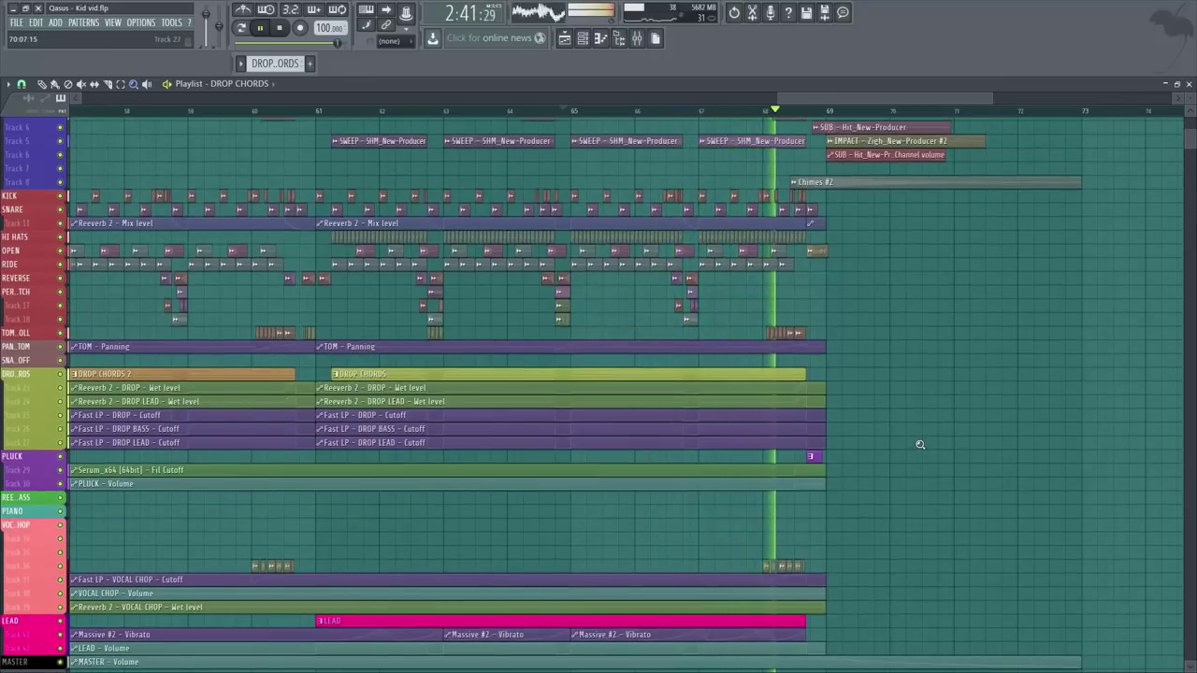